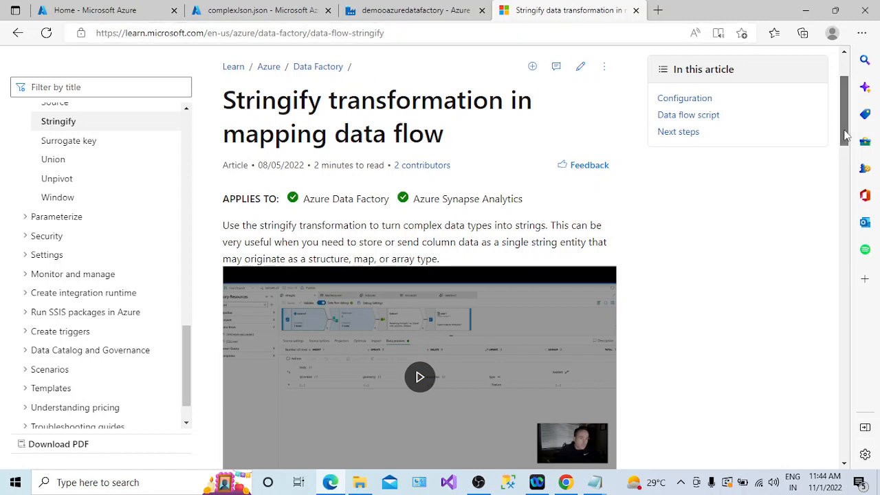
Step: Read the introduction of the Stringify transformation article about turning complex data types into strings
{"action": "scroll", "coordinate": [844, 127], "scroll_direction": "up", "scroll_amount": 2}
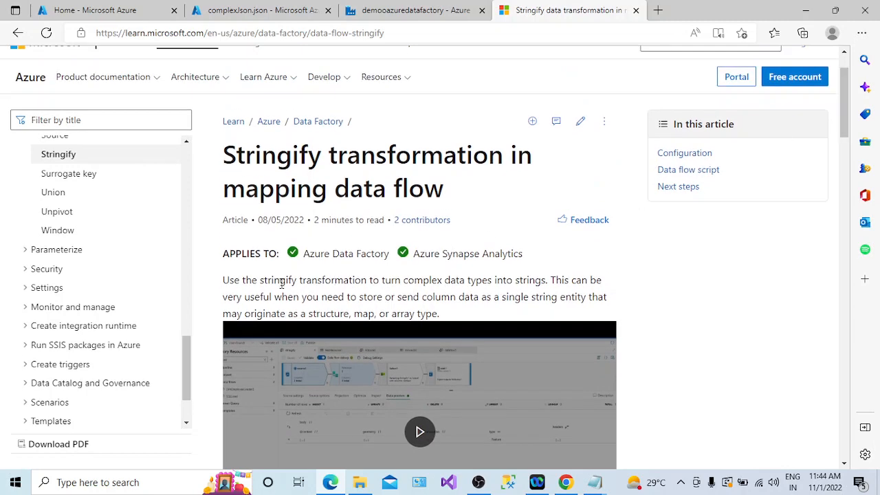
{"action": "left_click_drag", "start_coordinate": [279, 280], "coordinate": [548, 281]}
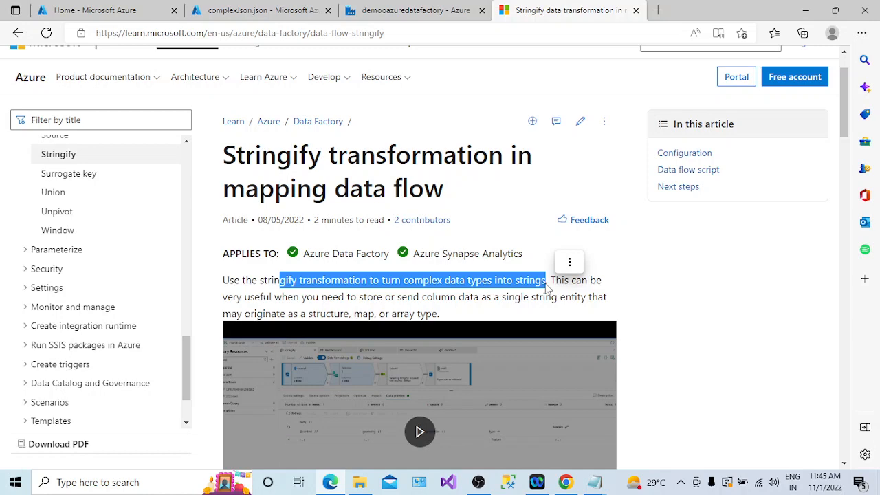
Step: Switch to the complexJson.json blob and examine its simple fields and the nested address object
{"action": "left_click", "coordinate": [261, 10]}
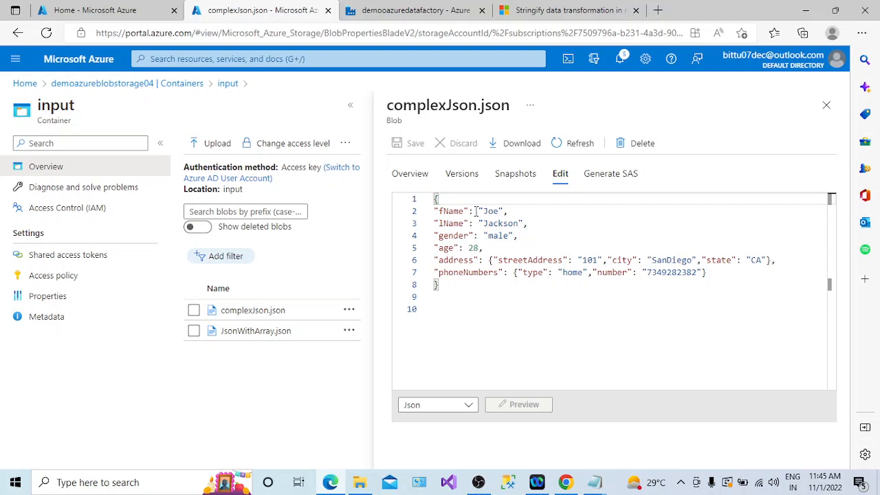
{"action": "left_click_drag", "start_coordinate": [434, 211], "coordinate": [517, 238]}
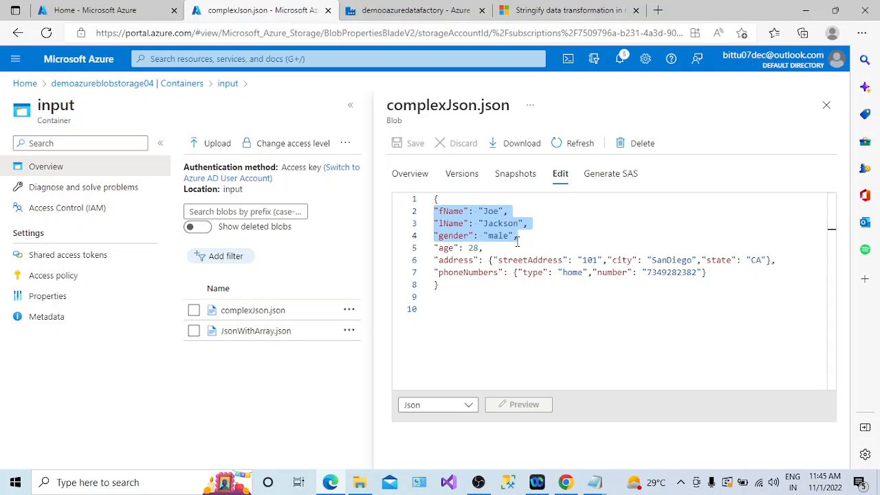
{"action": "left_click", "coordinate": [455, 213]}
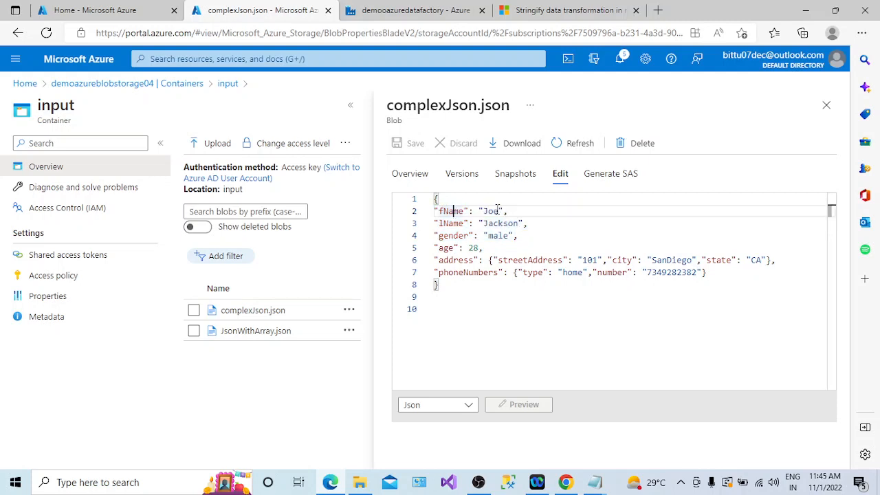
{"action": "double_click", "coordinate": [443, 260]}
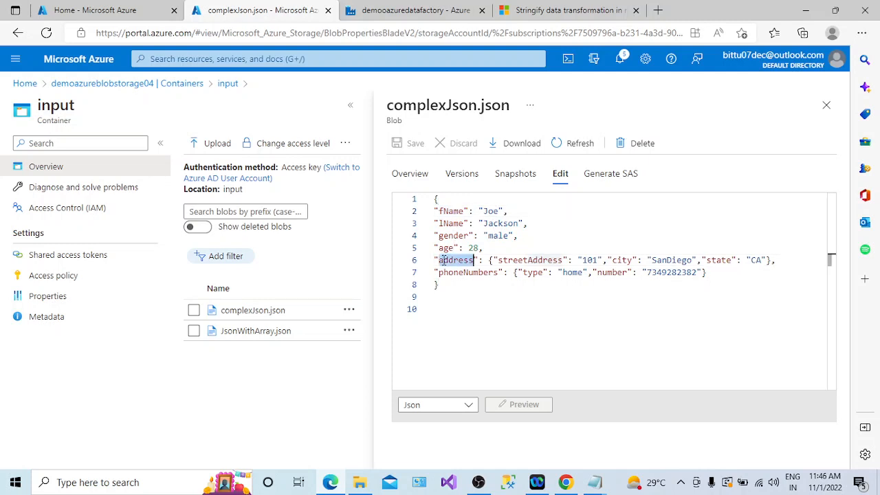
{"action": "left_click", "coordinate": [489, 260]}
{"action": "left_click_drag", "start_coordinate": [489, 260], "coordinate": [773, 260]}
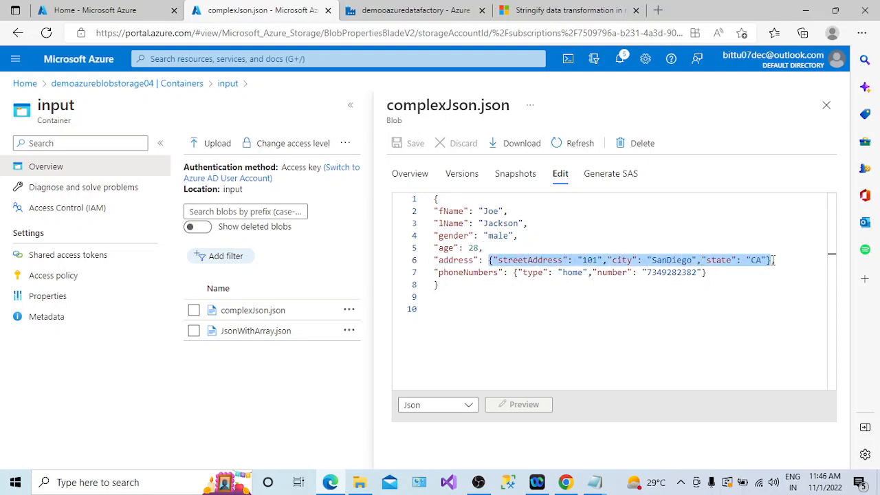
{"action": "double_click", "coordinate": [507, 261]}
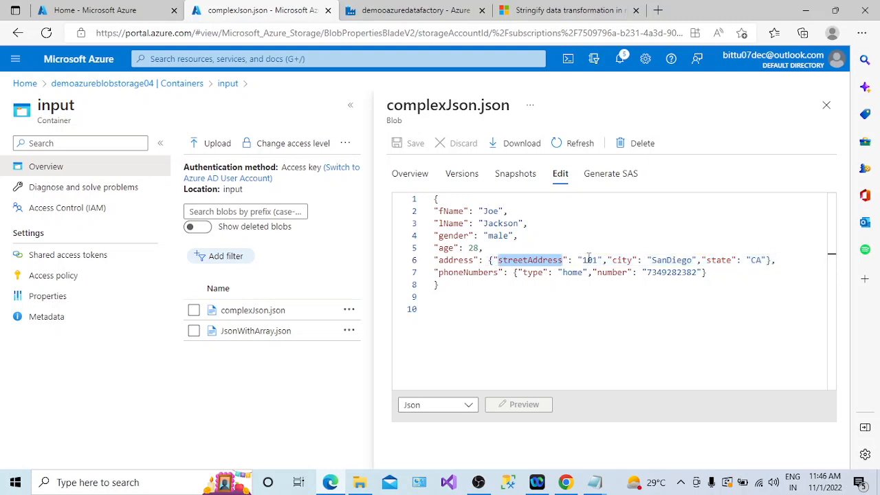
{"action": "left_click_drag", "start_coordinate": [771, 260], "coordinate": [435, 260]}
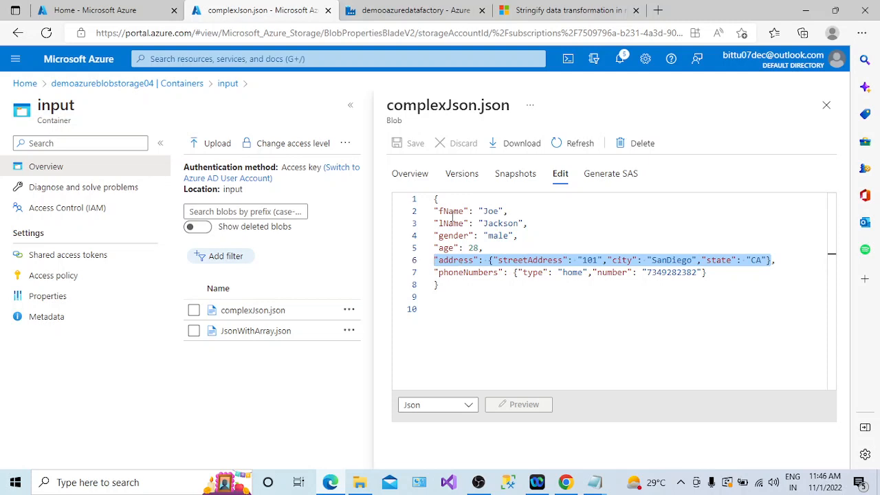
Step: Examine the nested phoneNumbers object in complexJson.json and compare the simple first-name field with the nested address object
{"action": "double_click", "coordinate": [449, 273]}
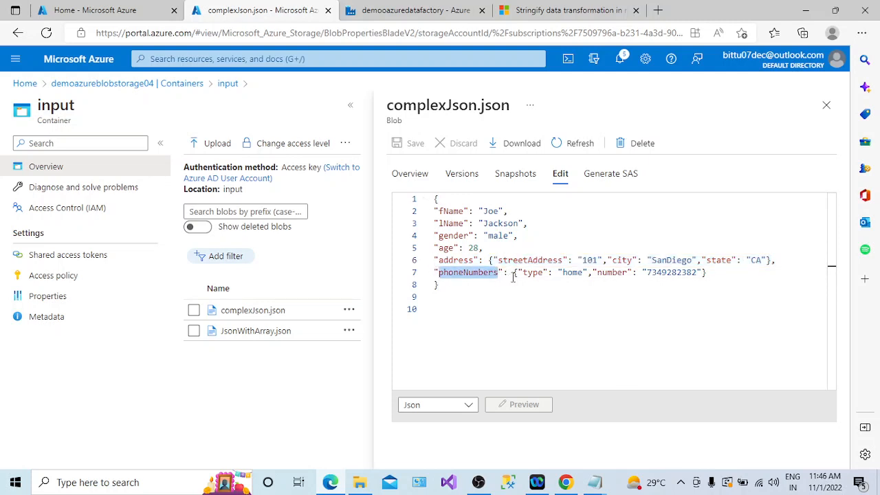
{"action": "left_click_drag", "start_coordinate": [513, 272], "coordinate": [707, 273]}
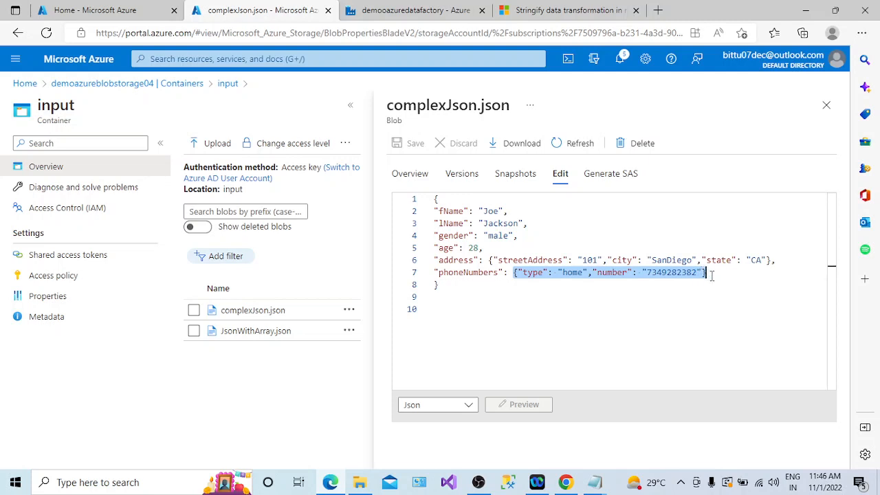
{"action": "left_click", "coordinate": [483, 273]}
{"action": "double_click", "coordinate": [484, 274]}
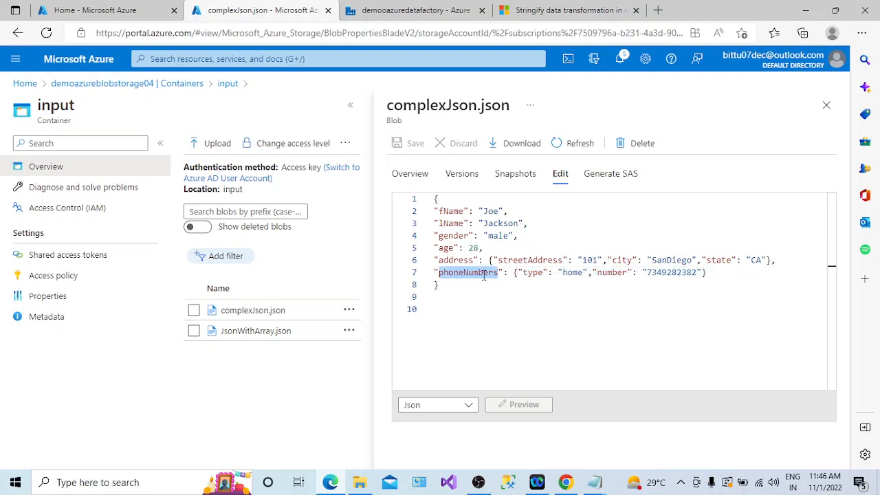
{"action": "left_click_drag", "start_coordinate": [509, 273], "coordinate": [713, 274]}
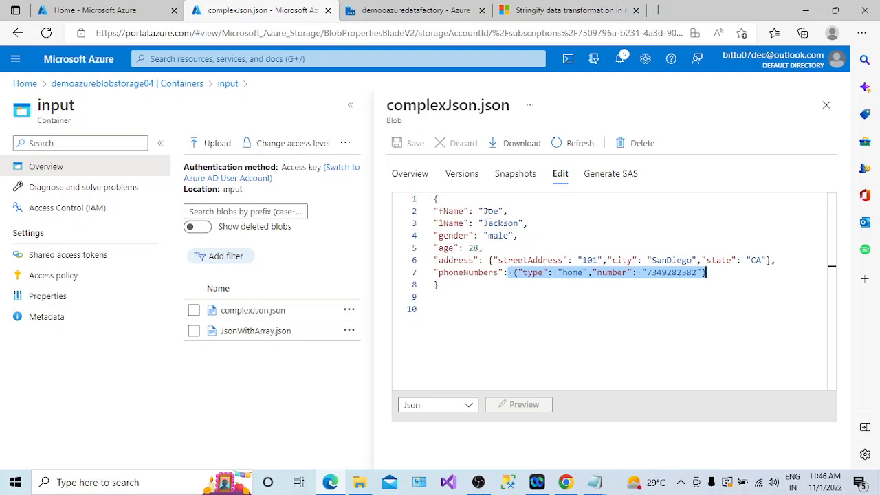
{"action": "left_click", "coordinate": [488, 212]}
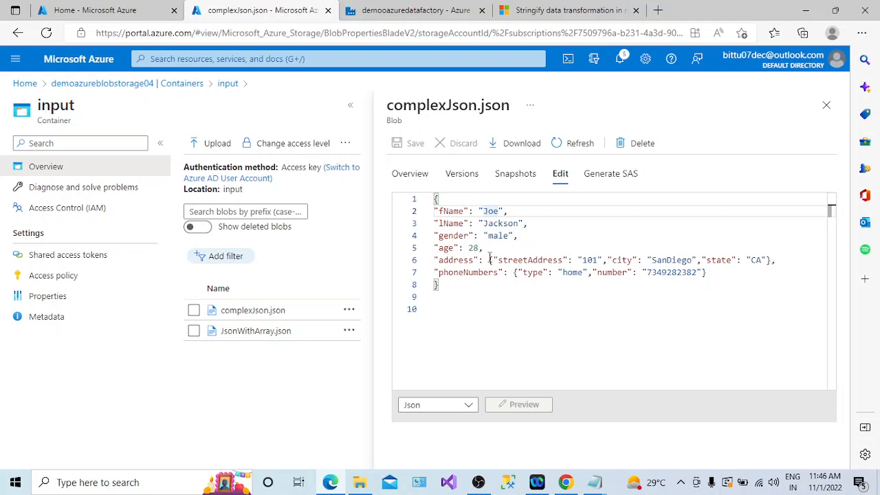
{"action": "left_click_drag", "start_coordinate": [488, 260], "coordinate": [771, 260]}
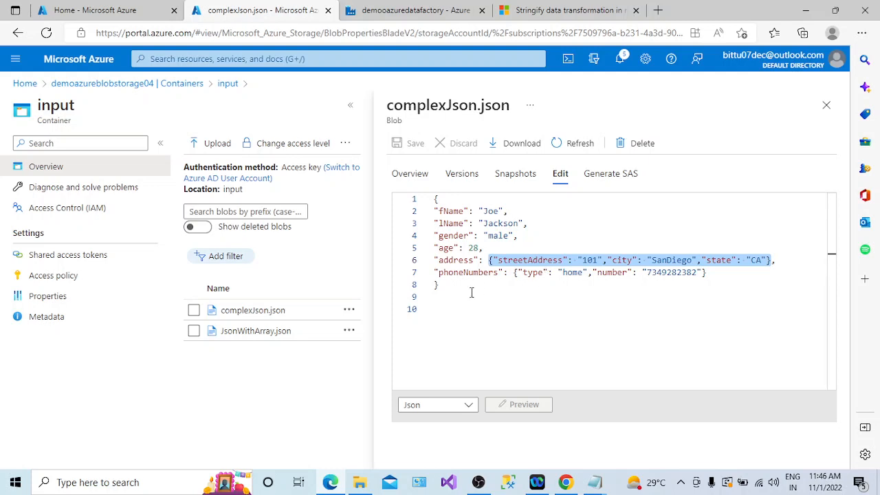
{"action": "left_click", "coordinate": [454, 259]}
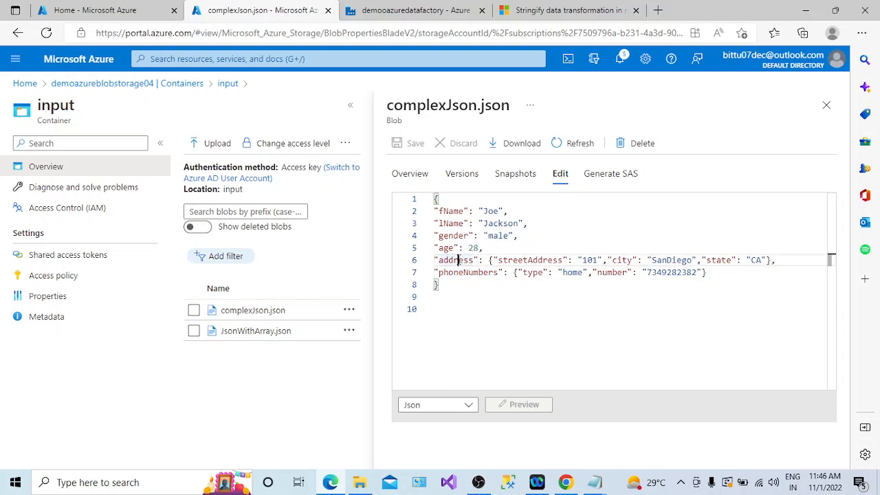
{"action": "left_click_drag", "start_coordinate": [490, 260], "coordinate": [771, 259]}
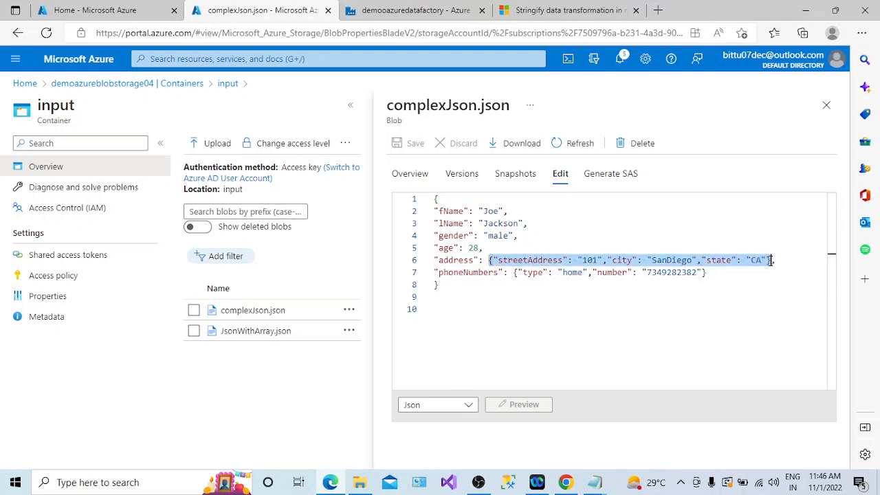
{"action": "left_click", "coordinate": [490, 260]}
{"action": "left_click_drag", "start_coordinate": [489, 259], "coordinate": [772, 262]}
Step: Switch to demooazuredatafactory, create a data flow named DF_Stringify and add a source to it
{"action": "left_click", "coordinate": [408, 11]}
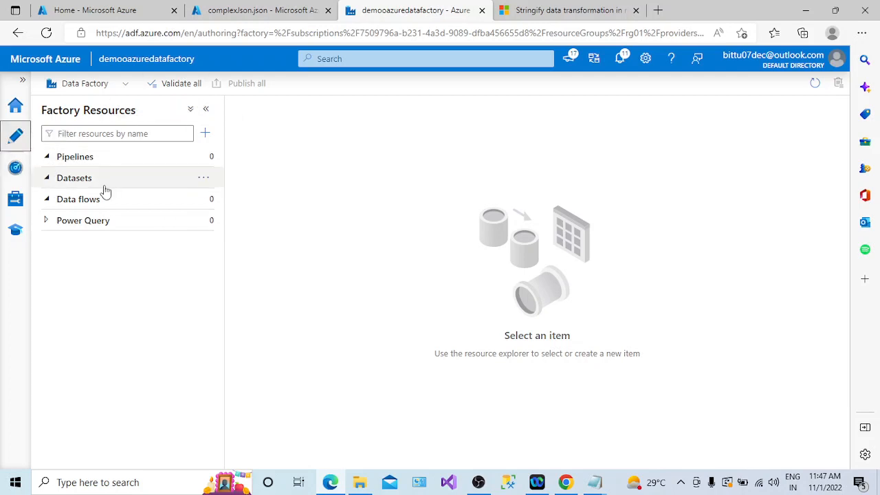
{"action": "left_click", "coordinate": [209, 200]}
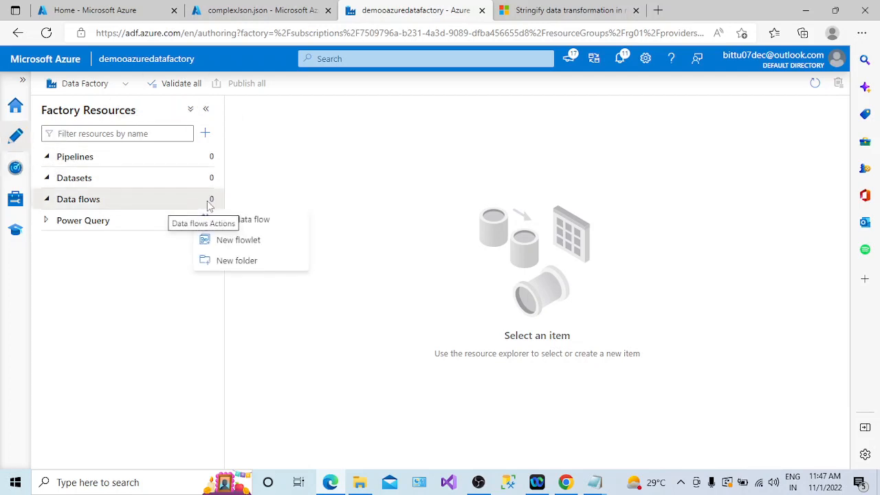
{"action": "left_click", "coordinate": [240, 225]}
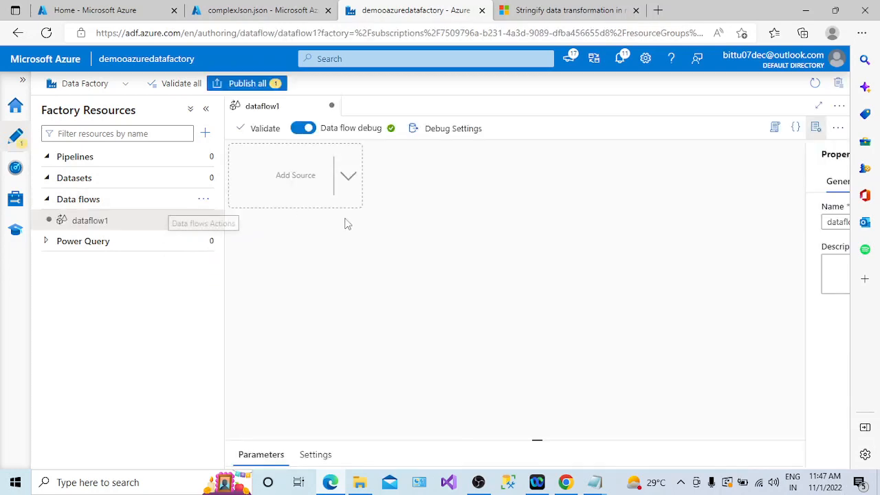
{"action": "double_click", "coordinate": [679, 222]}
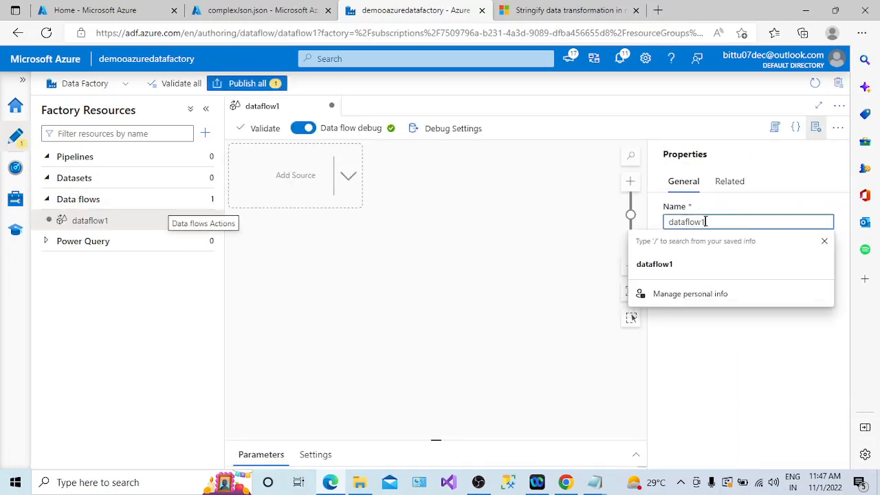
{"action": "type", "text": "DF_"}
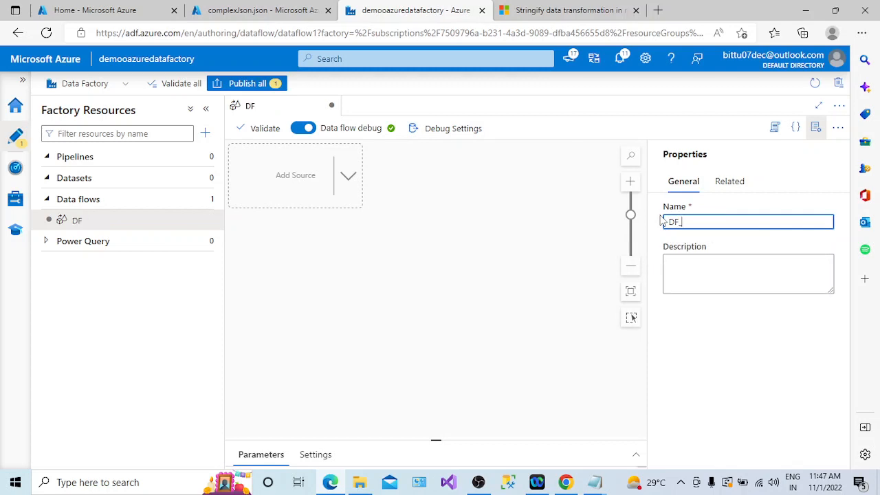
{"action": "type", "text": "Stringify"}
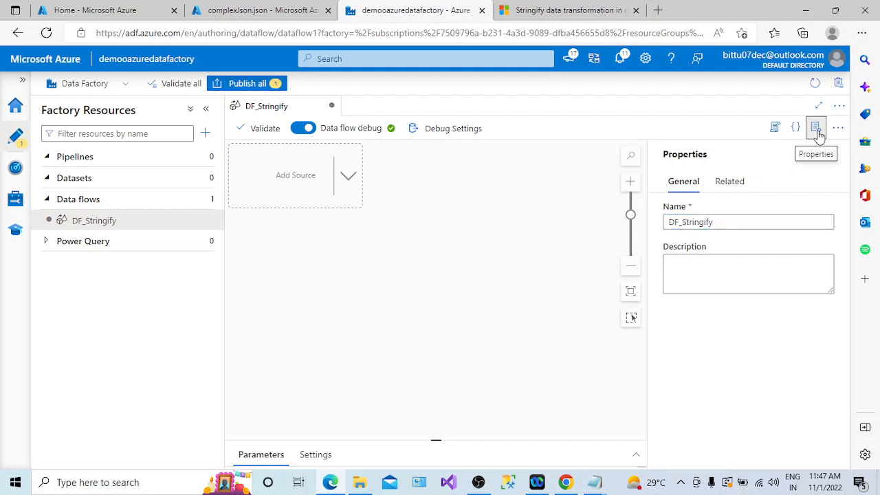
{"action": "left_click", "coordinate": [816, 129]}
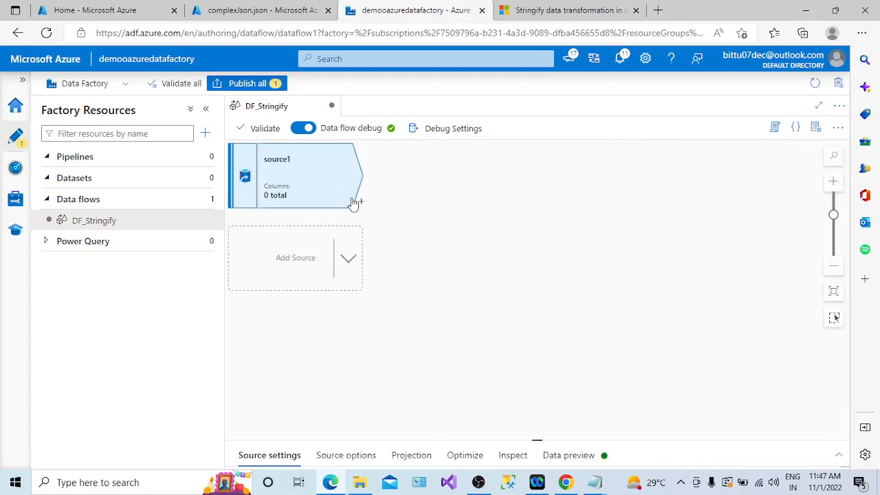
Step: Start a new dataset for source1 with Azure Blob Storage as the data store and JSON as the format
{"action": "left_click_drag", "start_coordinate": [533, 438], "coordinate": [536, 287]}
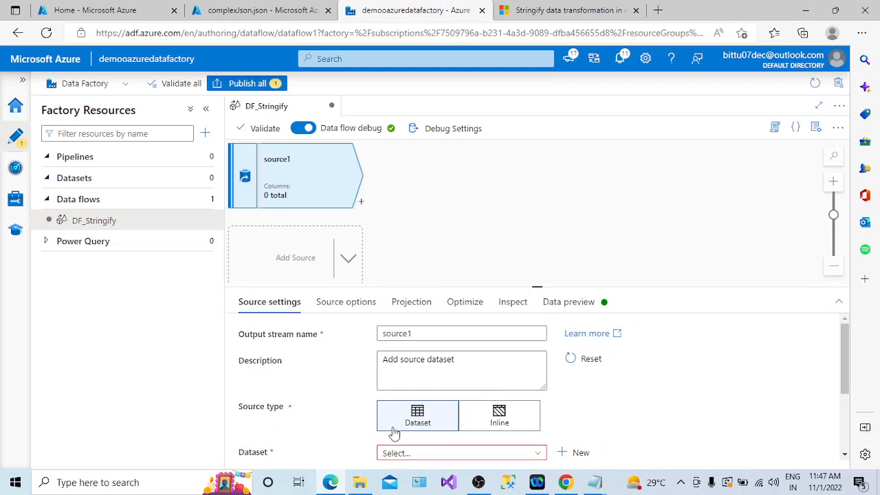
{"action": "left_click", "coordinate": [578, 452]}
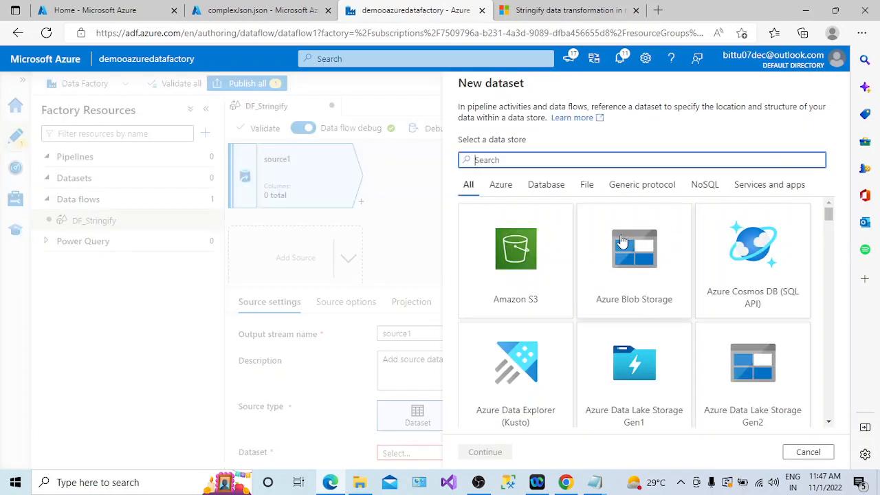
{"action": "left_click", "coordinate": [622, 241]}
{"action": "left_click", "coordinate": [486, 452]}
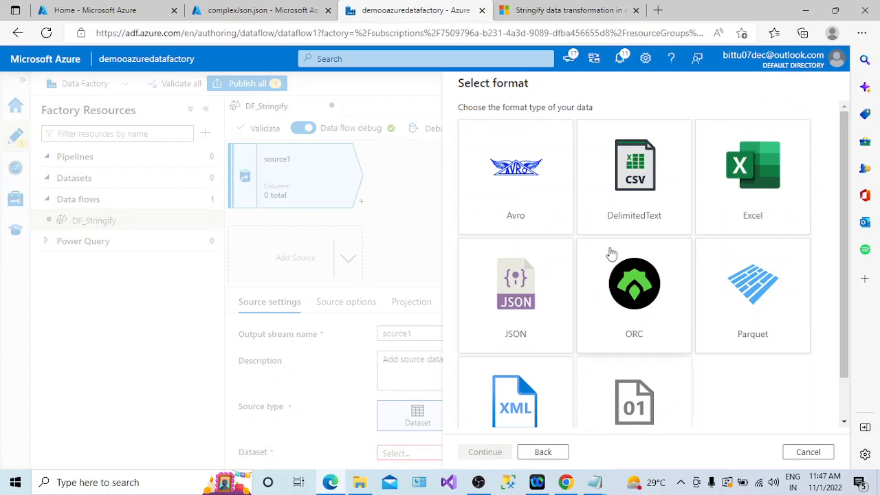
{"action": "left_click", "coordinate": [546, 300]}
{"action": "left_click", "coordinate": [490, 452]}
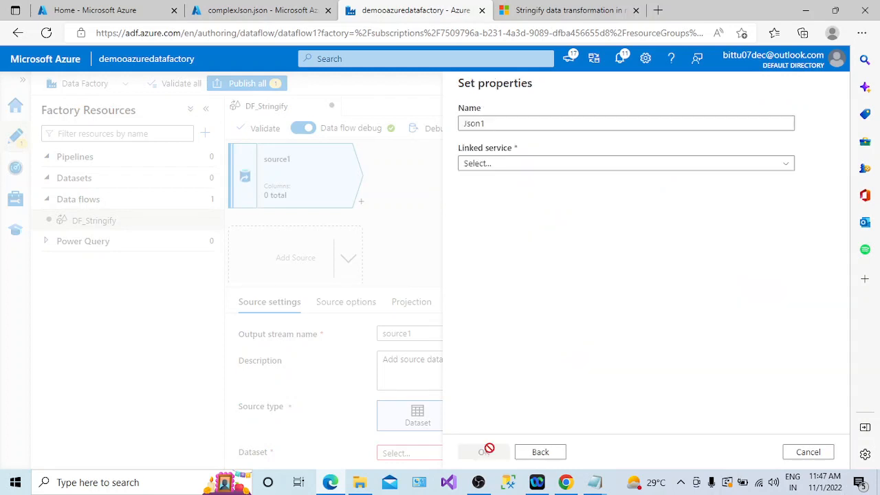
Step: Name the dataset SRC_ComplexJson and assign it the ls_blobstorage linked service
{"action": "left_click", "coordinate": [477, 123]}
{"action": "double_click", "coordinate": [476, 124]}
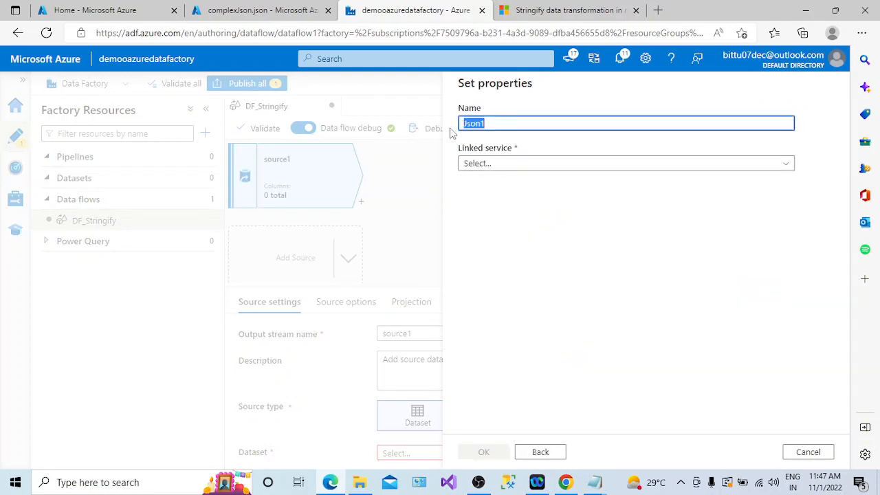
{"action": "type", "text": "SRC_Complex"}
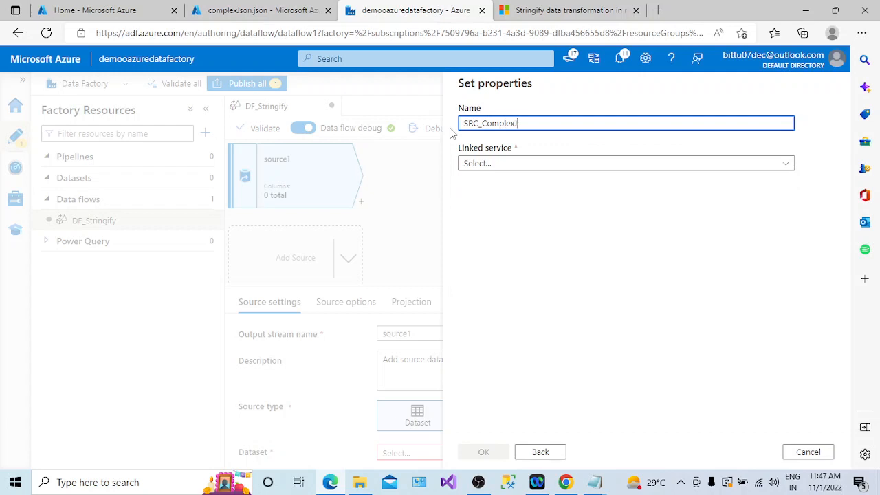
{"action": "left_click", "coordinate": [509, 163]}
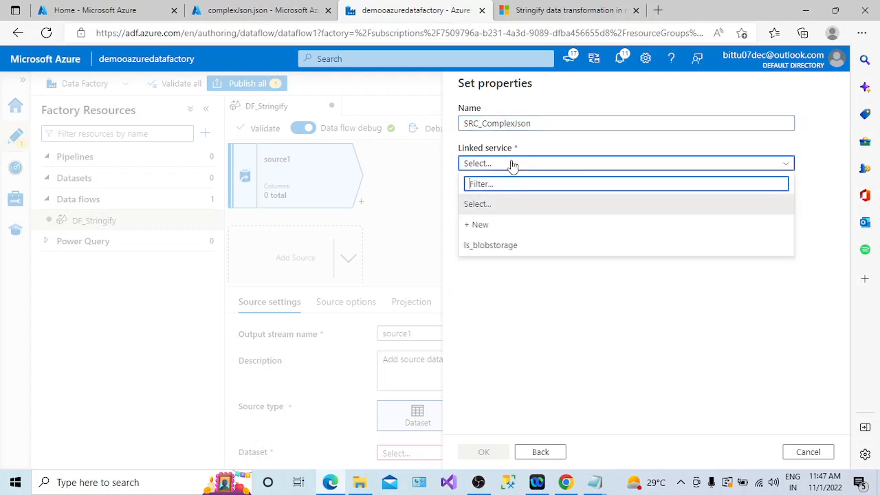
{"action": "left_click", "coordinate": [504, 246]}
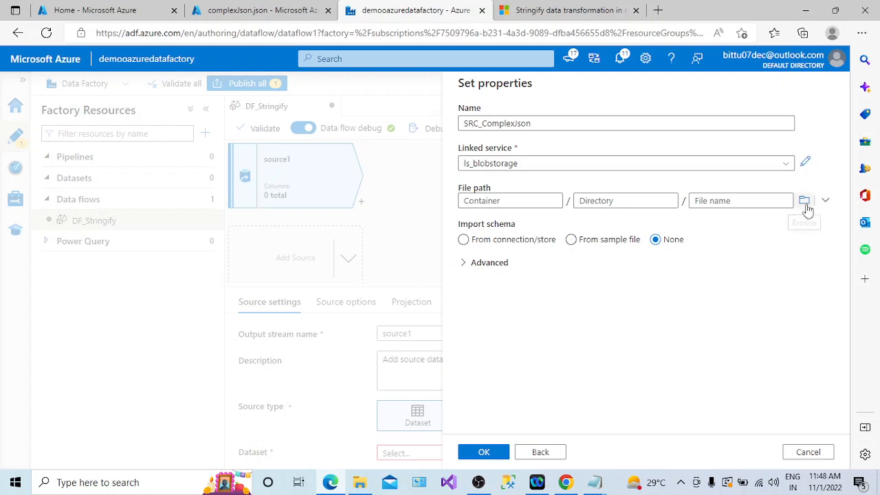
Step: Set the dataset's file path to complexJson.json in the input container
{"action": "left_click", "coordinate": [803, 200]}
{"action": "double_click", "coordinate": [496, 157]}
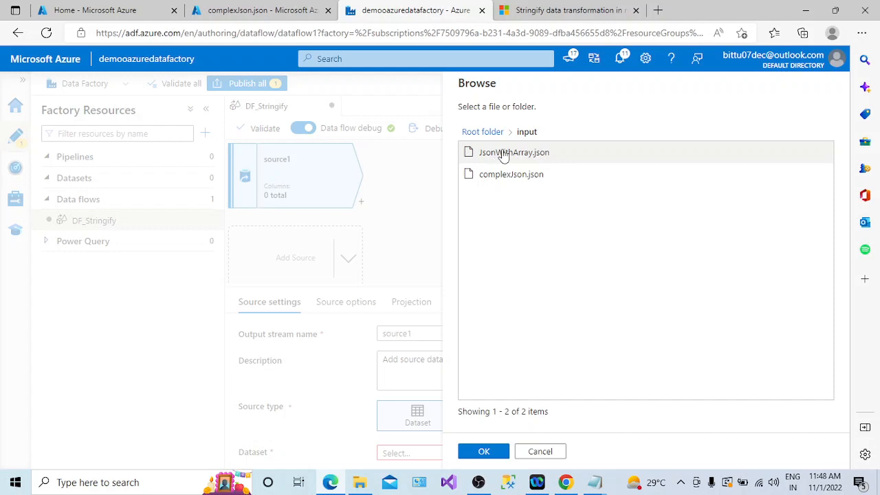
{"action": "left_click", "coordinate": [518, 174]}
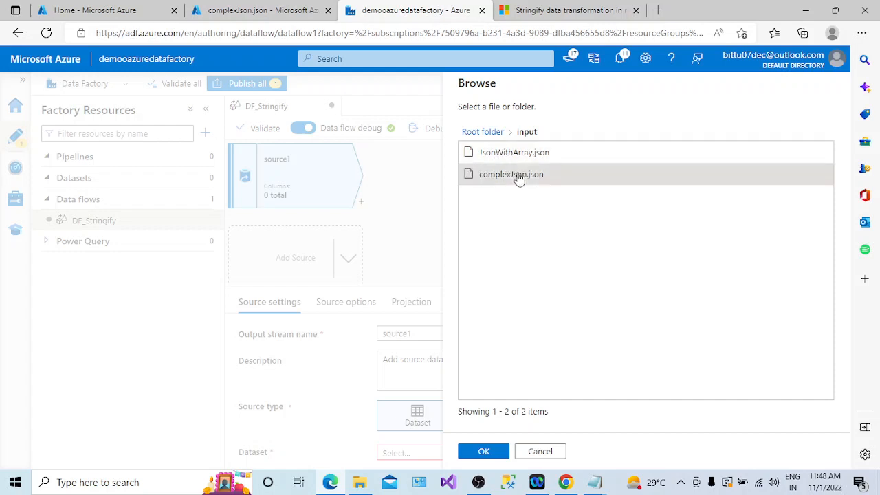
{"action": "left_click", "coordinate": [485, 451]}
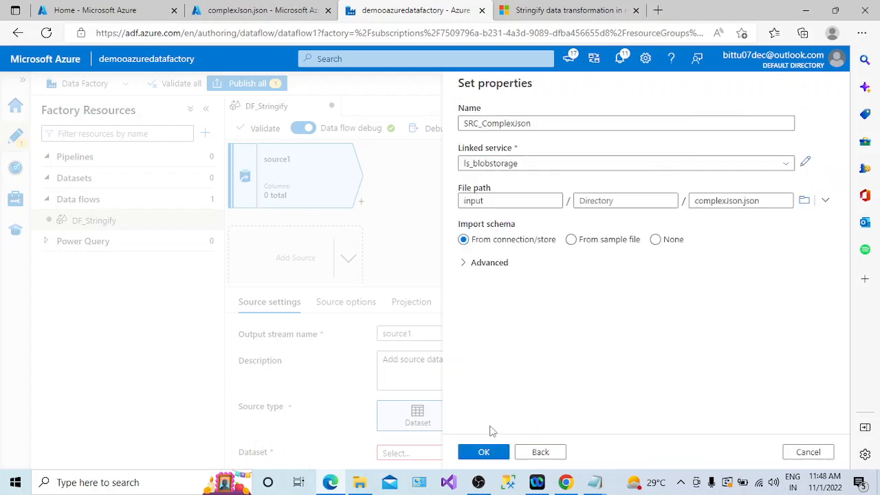
Step: Create the SRC_ComplexJson dataset, test source1's connection and enlarge the settings area
{"action": "left_click", "coordinate": [483, 452]}
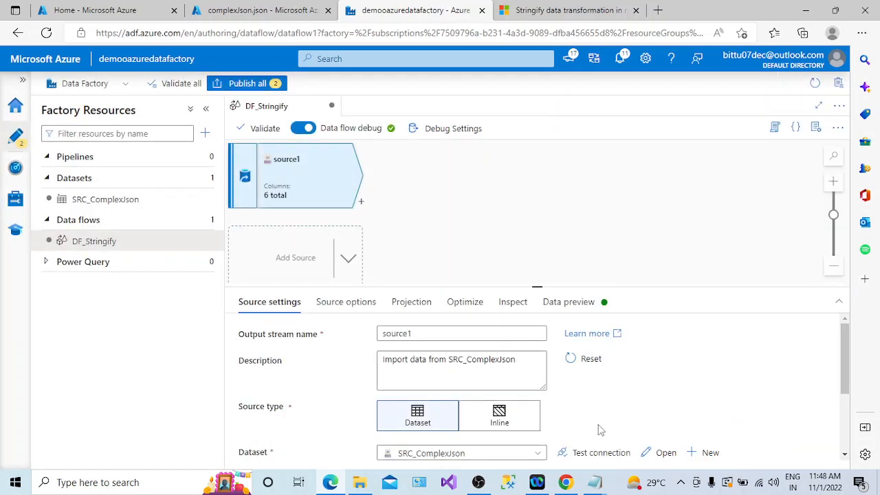
{"action": "left_click", "coordinate": [604, 455]}
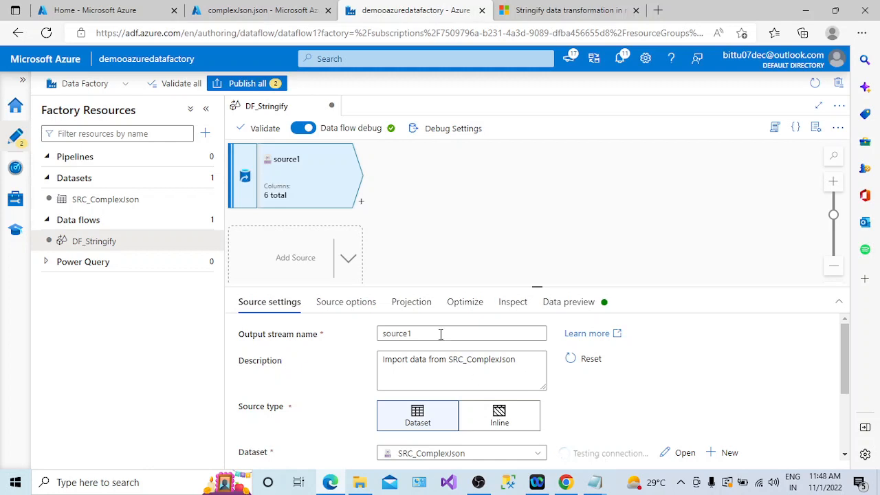
{"action": "left_click", "coordinate": [206, 109]}
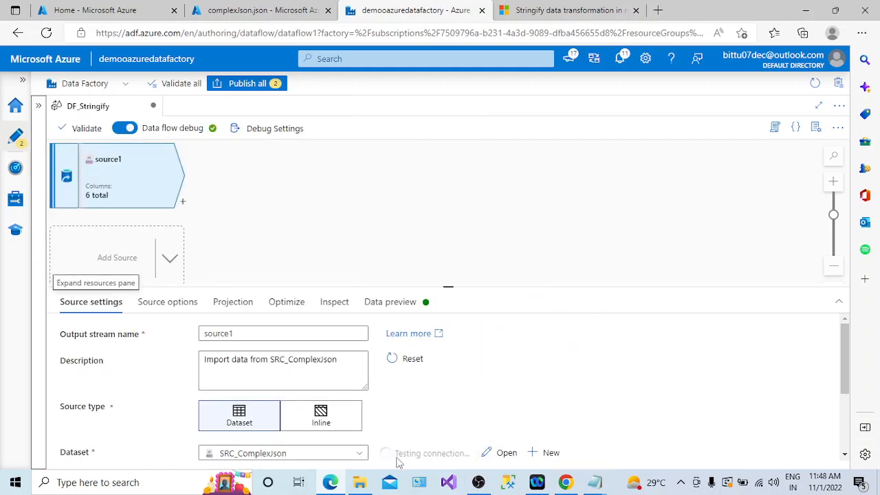
{"action": "left_click_drag", "start_coordinate": [449, 287], "coordinate": [449, 229]}
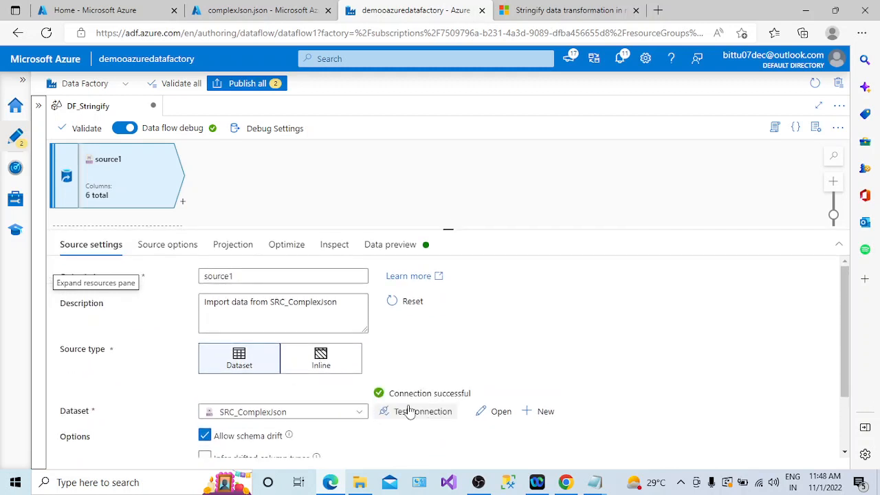
Step: Check the document form in source1's JSON source options and load the source's data preview
{"action": "left_click", "coordinate": [181, 253]}
{"action": "left_click_drag", "start_coordinate": [448, 229], "coordinate": [444, 189]}
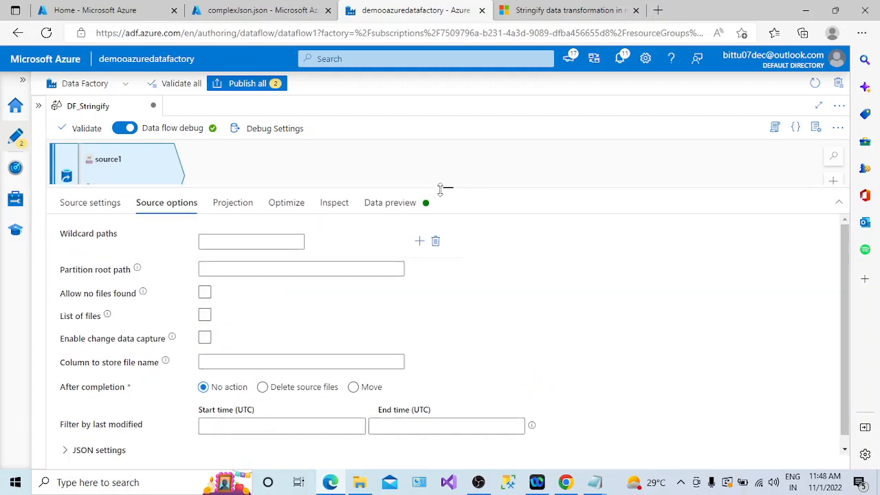
{"action": "scroll", "coordinate": [840, 295], "scroll_direction": "down", "scroll_amount": 1}
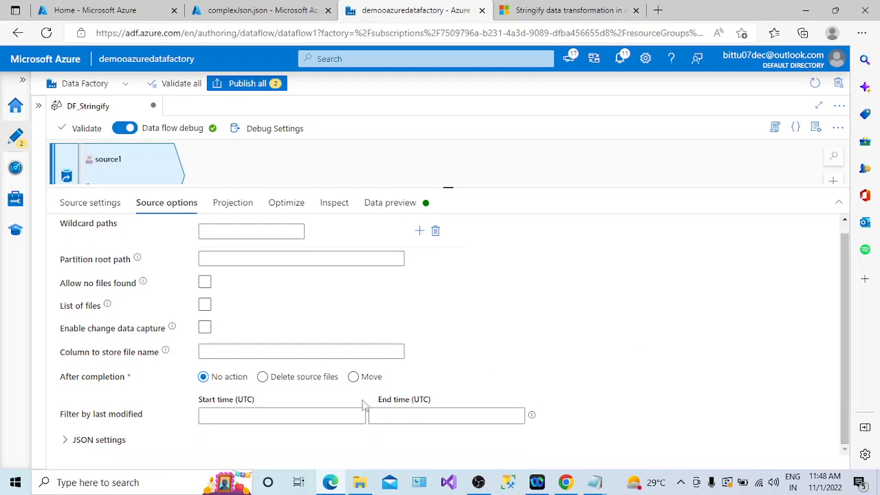
{"action": "left_click", "coordinate": [65, 442]}
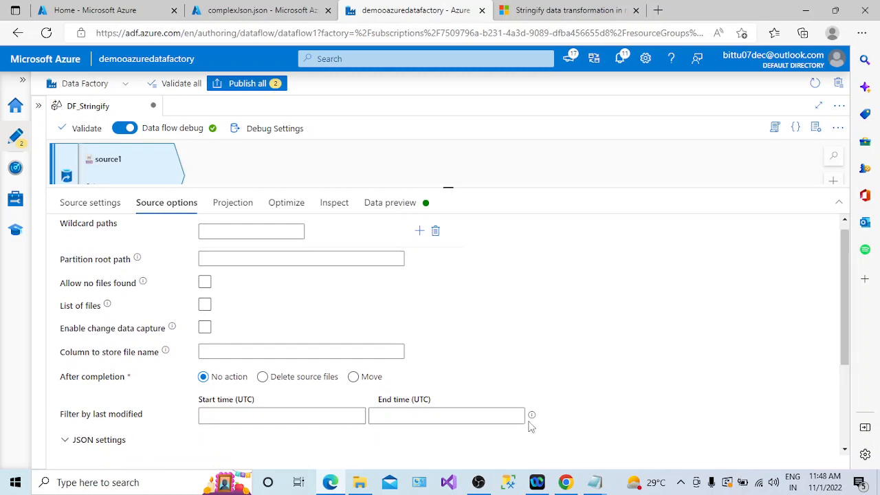
{"action": "left_click_drag", "start_coordinate": [844, 344], "coordinate": [845, 411]}
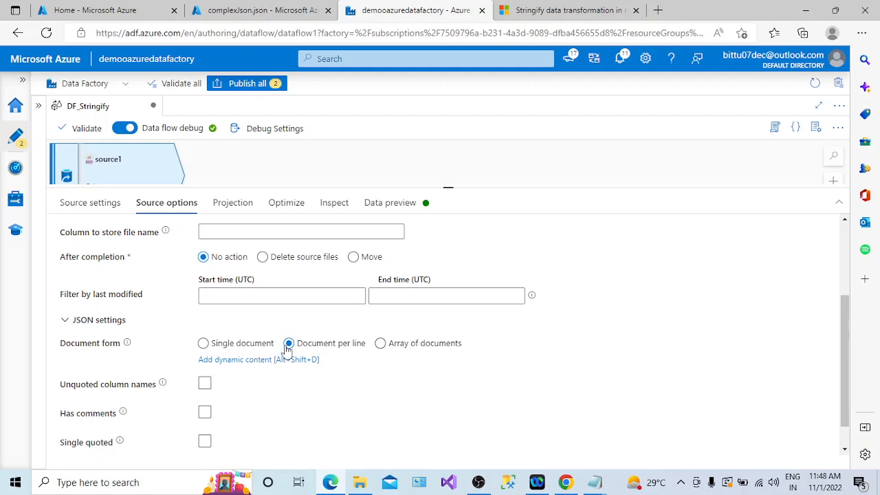
{"action": "left_click", "coordinate": [387, 203]}
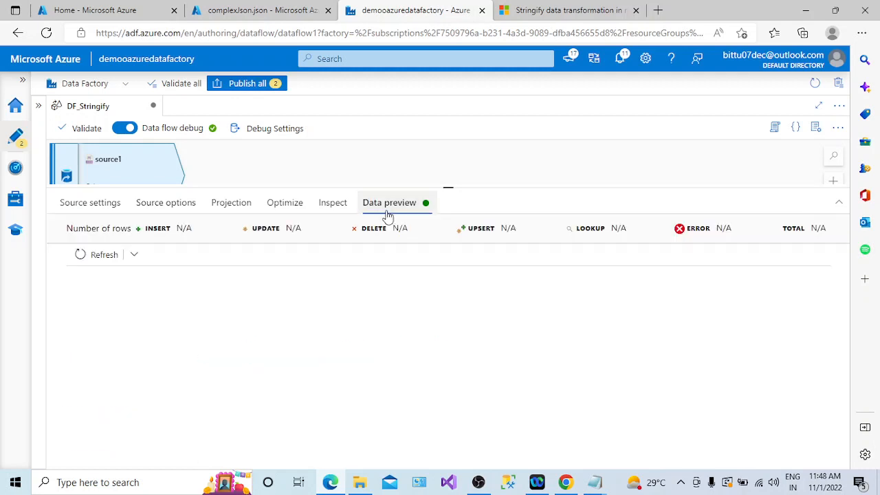
{"action": "left_click", "coordinate": [92, 255]}
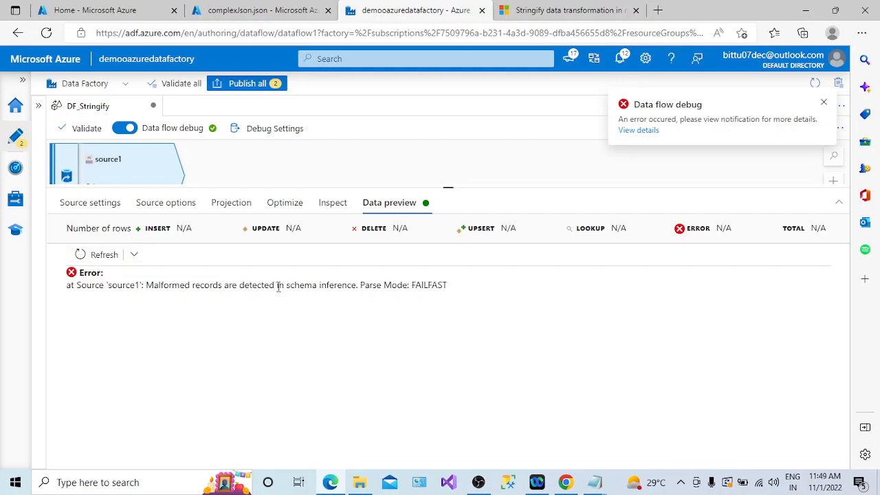
Step: Set source1's JSON document form to Single document and refresh the data preview
{"action": "left_click", "coordinate": [88, 205]}
{"action": "left_click", "coordinate": [152, 203]}
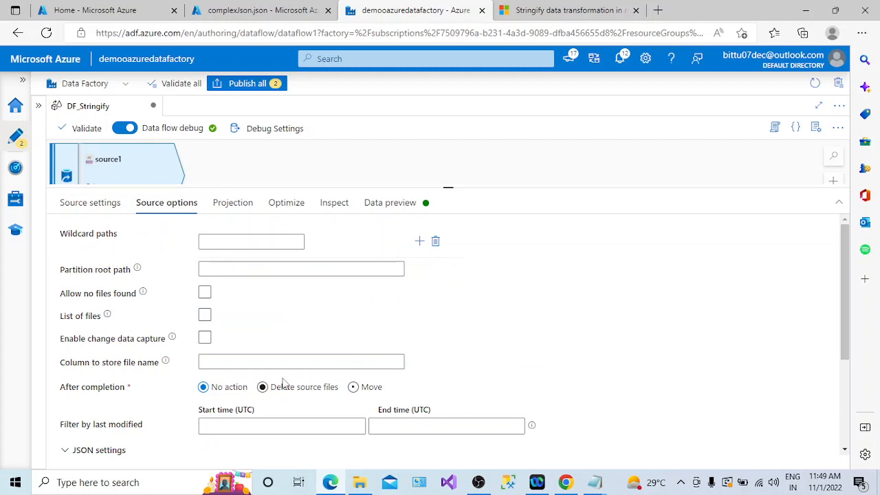
{"action": "left_click_drag", "start_coordinate": [843, 279], "coordinate": [843, 345]}
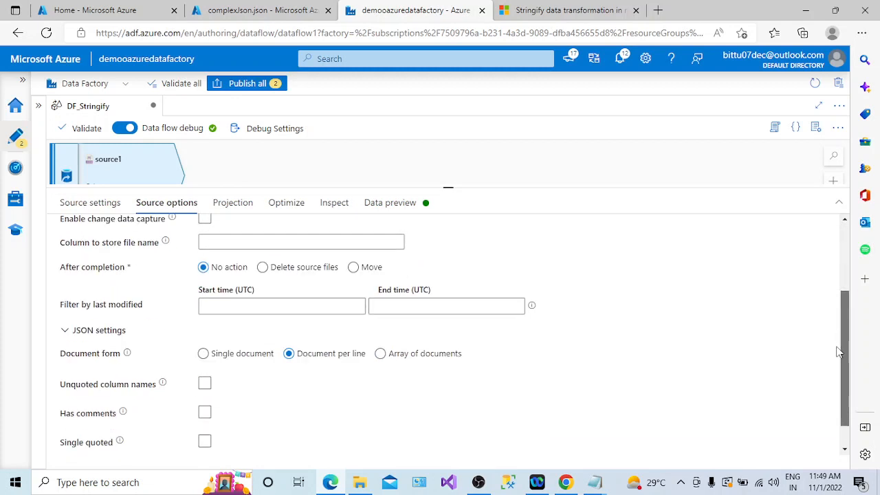
{"action": "left_click", "coordinate": [203, 353]}
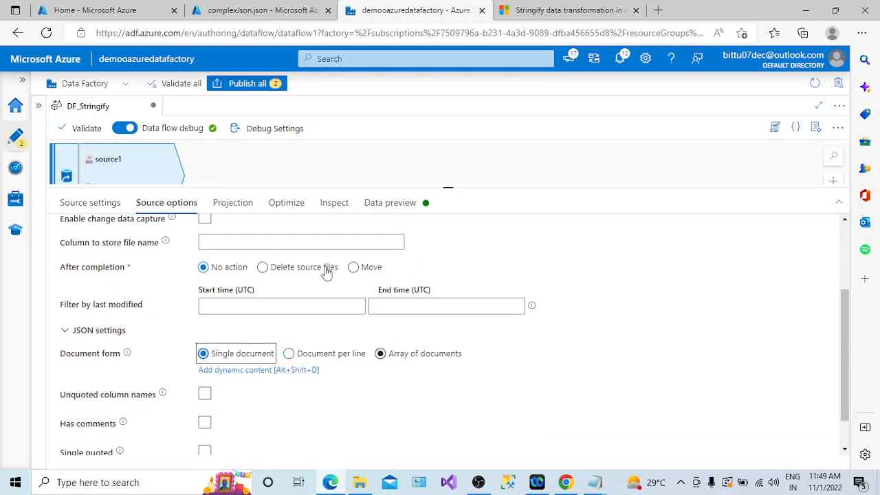
{"action": "left_click", "coordinate": [376, 207]}
{"action": "left_click", "coordinate": [101, 255]}
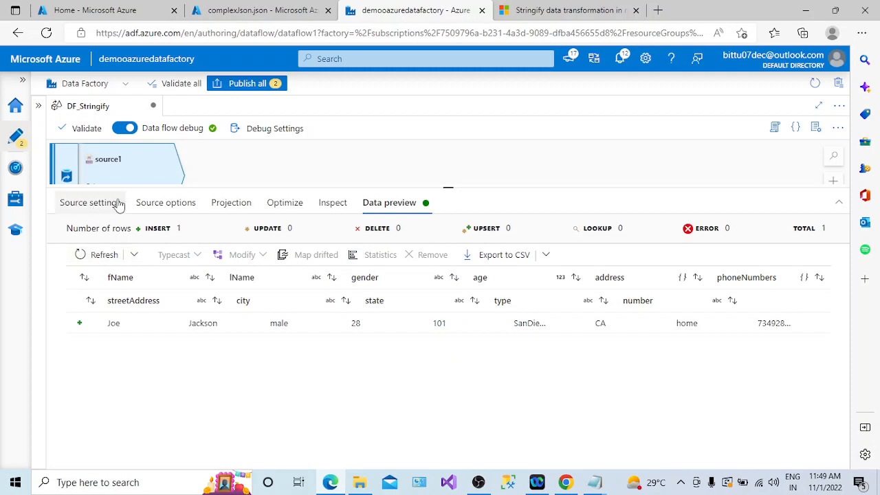
Step: Review source1's JSON settings again and return to its data preview
{"action": "left_click", "coordinate": [163, 203]}
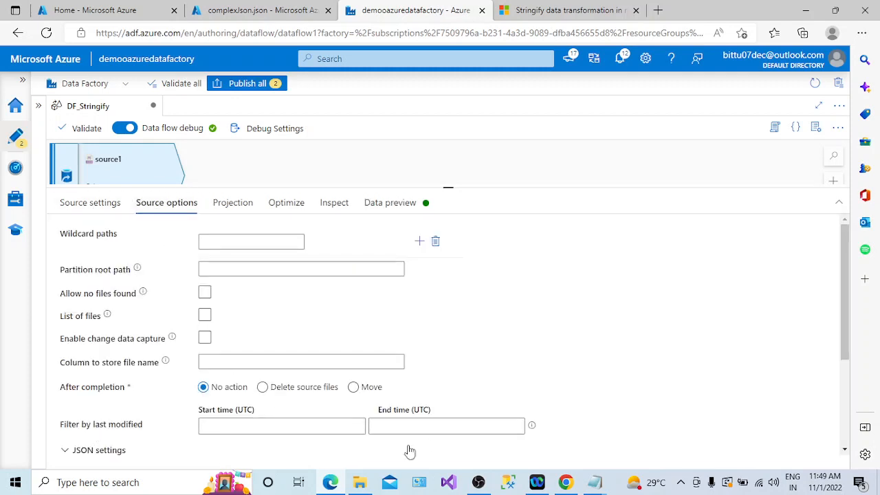
{"action": "scroll", "coordinate": [836, 405], "scroll_direction": "down", "scroll_amount": 1}
{"action": "scroll", "coordinate": [836, 405], "scroll_direction": "down", "scroll_amount": 1}
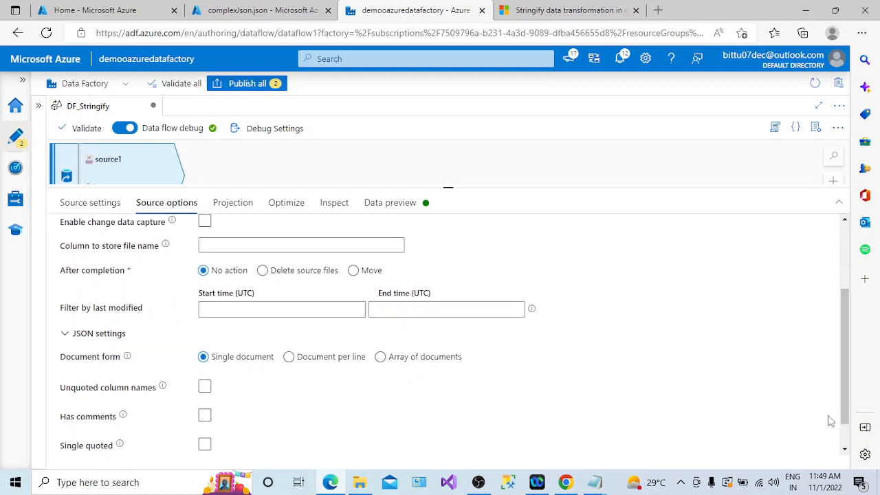
{"action": "left_click", "coordinate": [393, 212]}
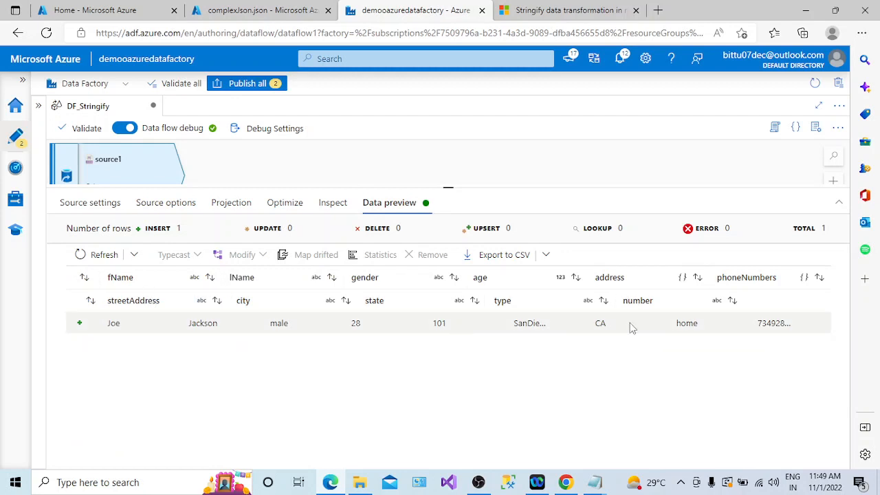
Step: Export source1's data preview to CSV and open the downloaded file in Excel, dismissing the activation wizard
{"action": "left_click", "coordinate": [512, 257]}
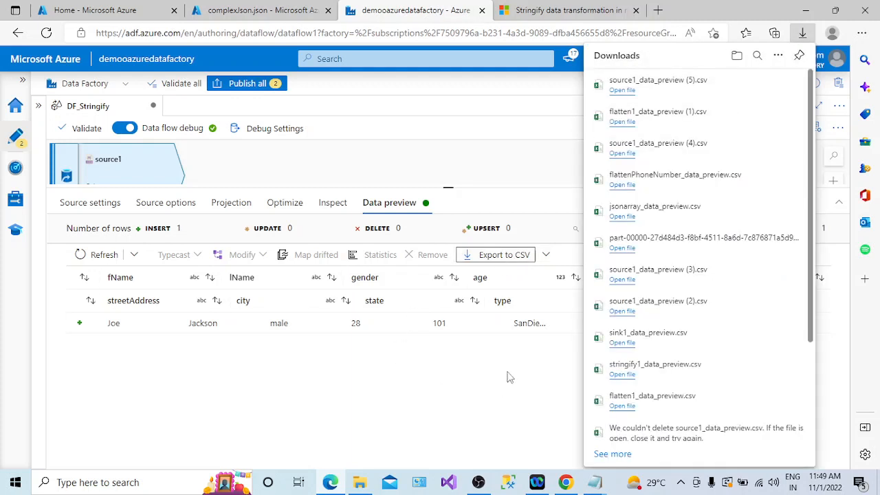
{"action": "left_click", "coordinate": [626, 91]}
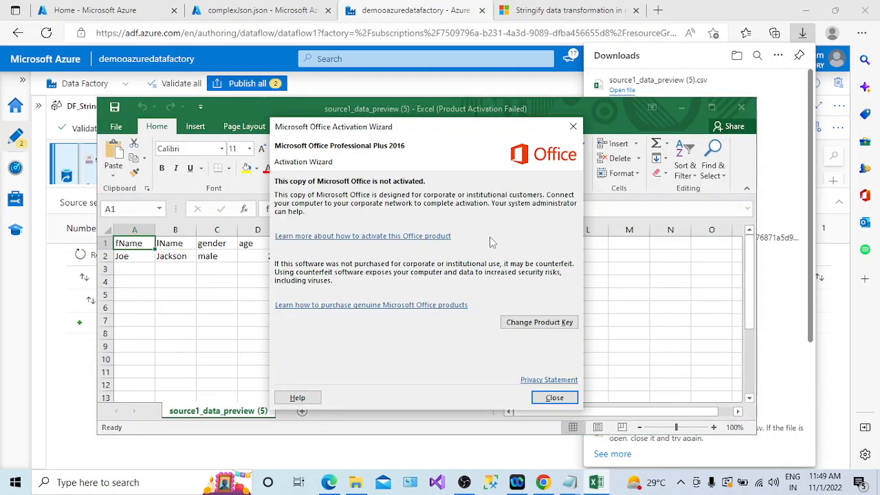
{"action": "left_click", "coordinate": [563, 397]}
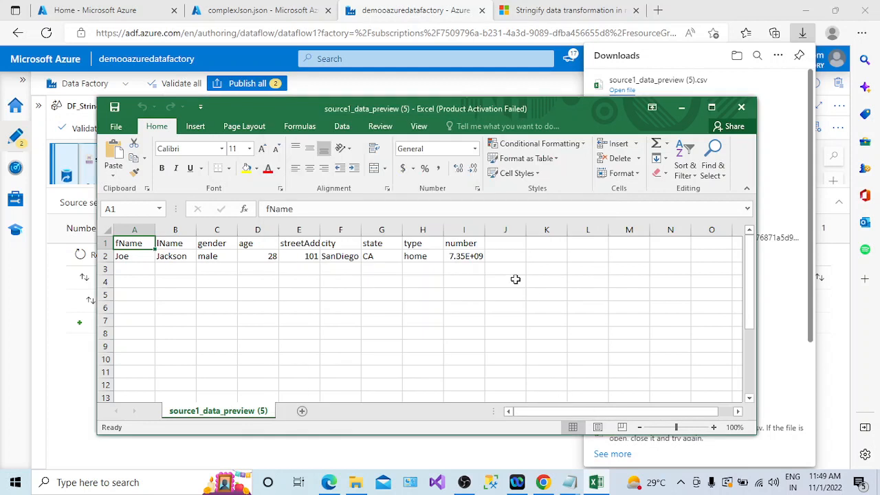
Step: Widen the number and streetAddress columns, examine the address values, and close the workbook without saving
{"action": "double_click", "coordinate": [484, 231]}
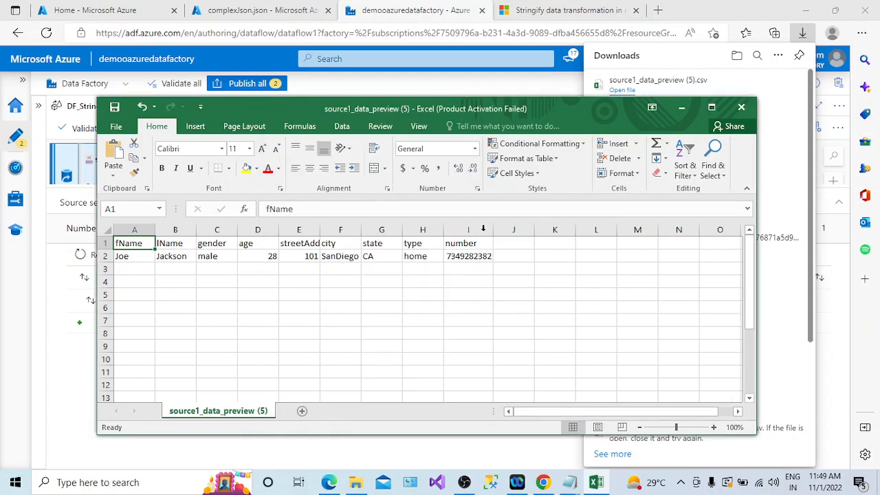
{"action": "double_click", "coordinate": [320, 230]}
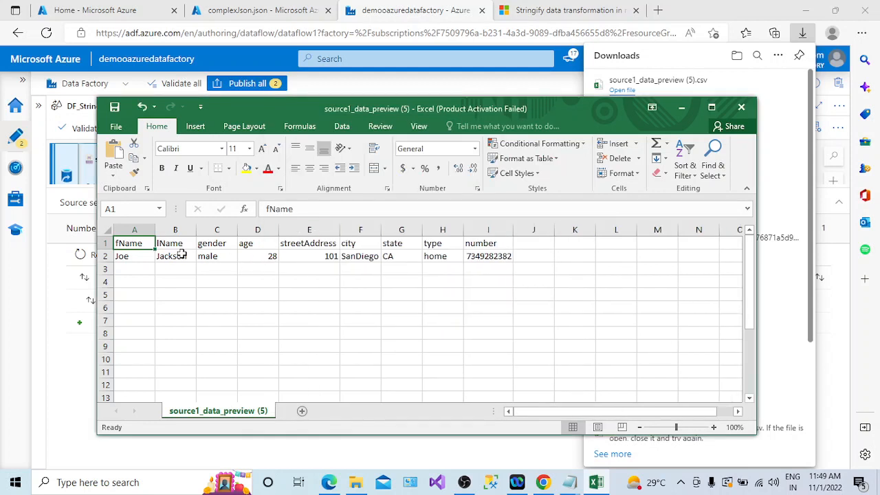
{"action": "left_click", "coordinate": [303, 253]}
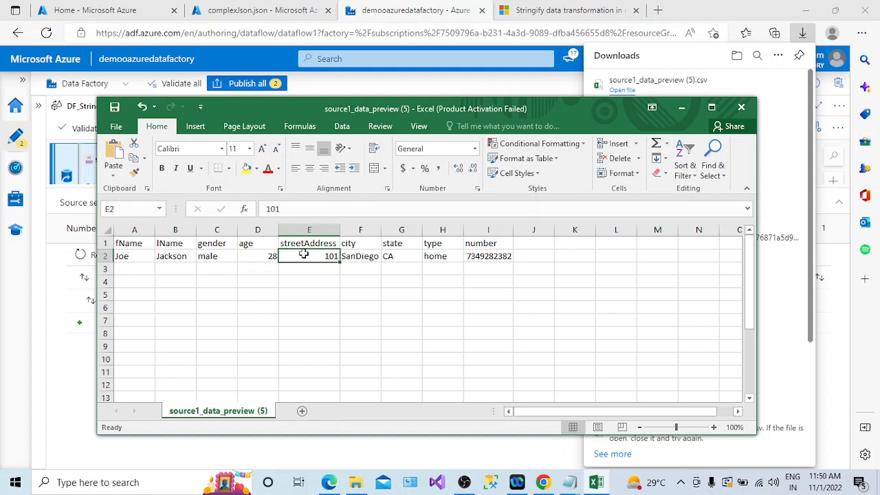
{"action": "left_click", "coordinate": [355, 256]}
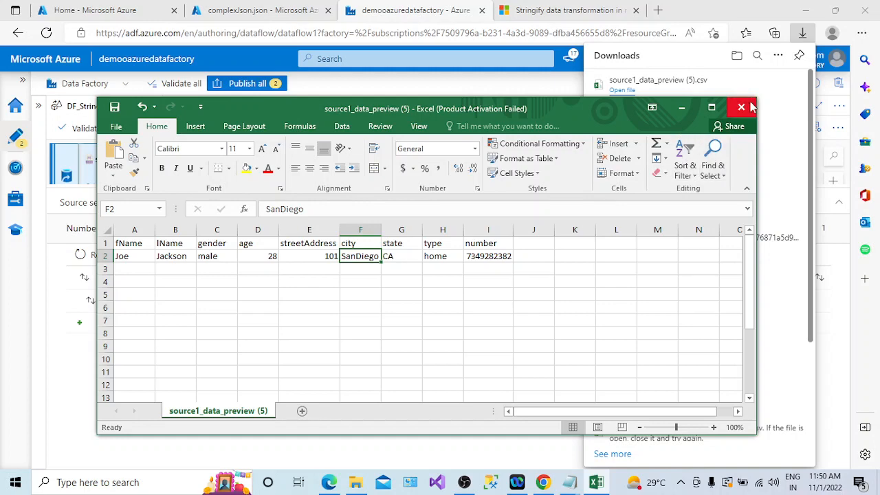
{"action": "left_click", "coordinate": [742, 108]}
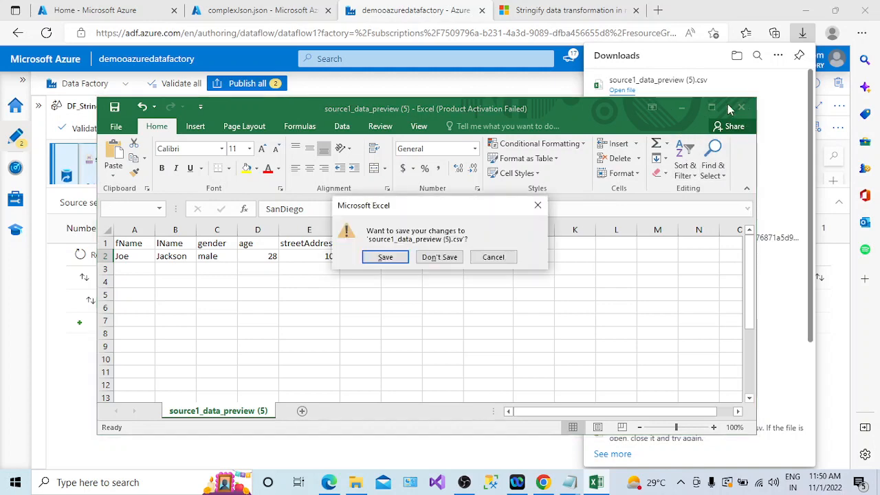
{"action": "key", "text": "n"}
Step: Switch to complexJson.json in the Azure portal and examine the address key and its nested object
{"action": "left_click", "coordinate": [296, 10]}
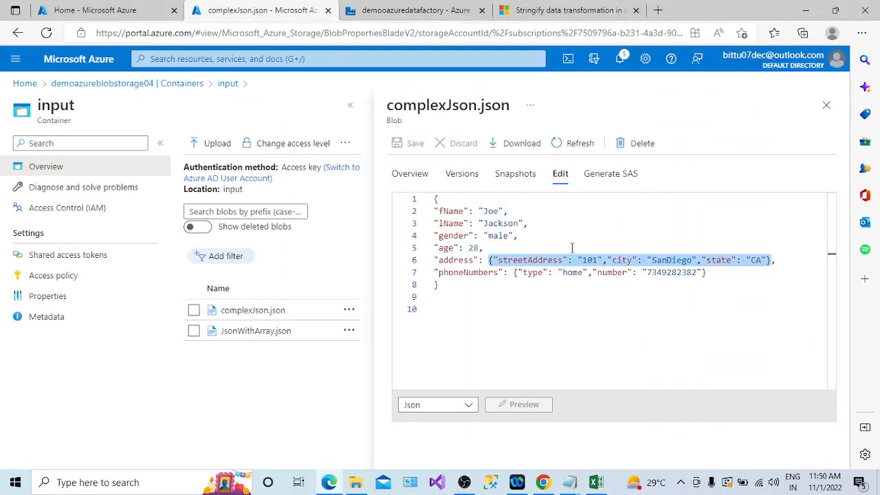
{"action": "double_click", "coordinate": [462, 262]}
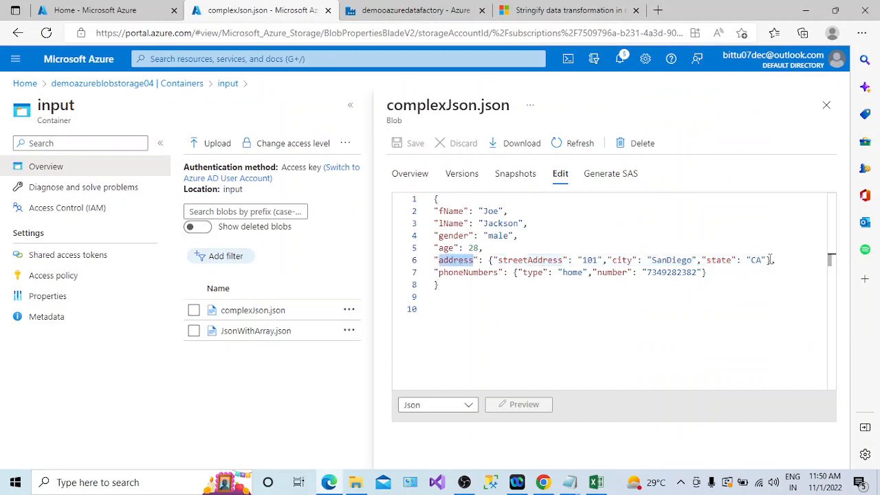
{"action": "left_click_drag", "start_coordinate": [772, 260], "coordinate": [488, 260]}
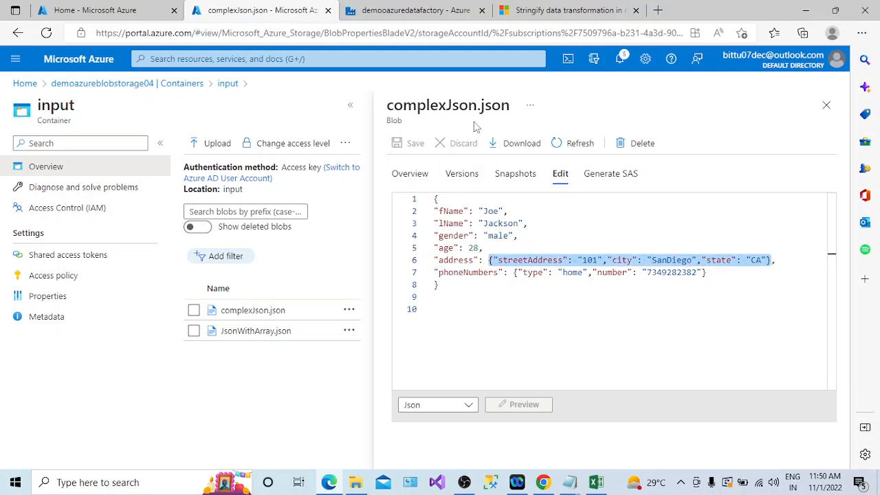
Step: Switch to the DF_Stringify data flow in Azure Data Factory and add a Stringify transformation after source1
{"action": "left_click", "coordinate": [461, 20]}
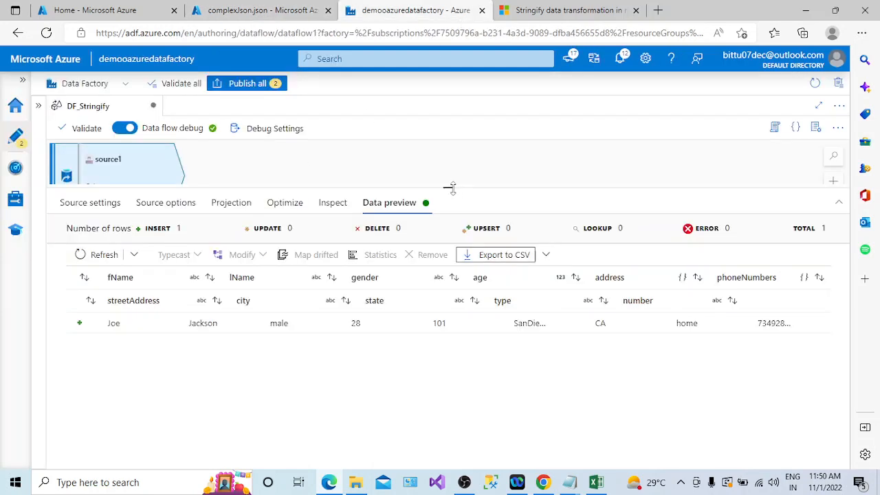
{"action": "left_click_drag", "start_coordinate": [450, 186], "coordinate": [461, 269]}
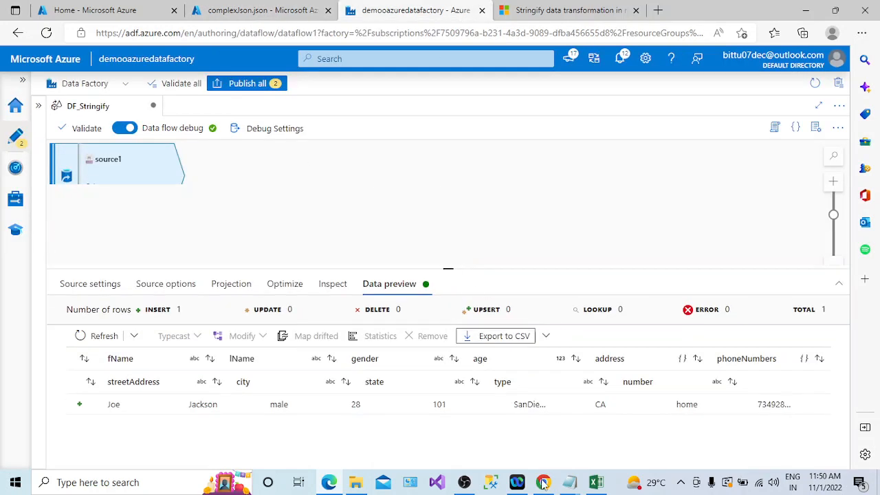
{"action": "left_click", "coordinate": [681, 482]}
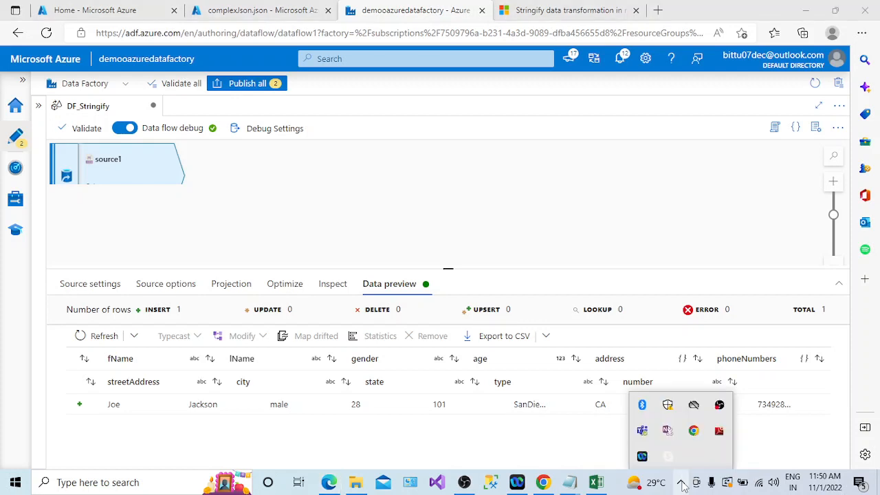
{"action": "left_click", "coordinate": [170, 189]}
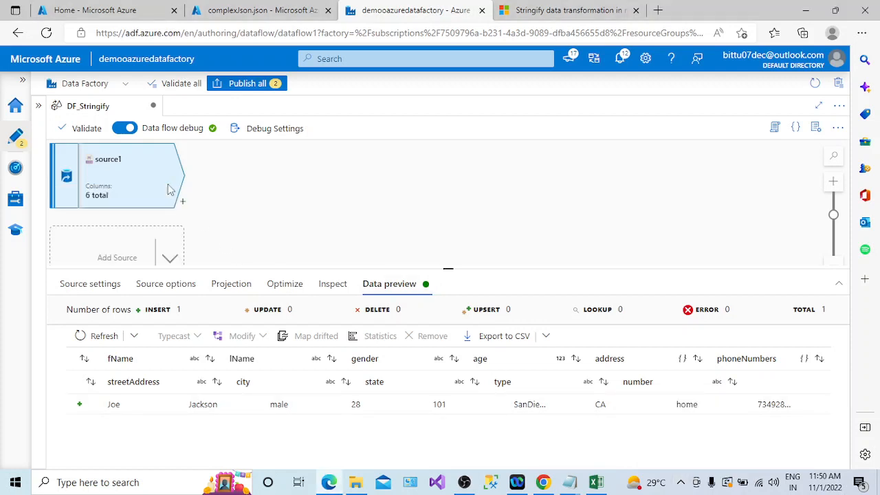
{"action": "left_click", "coordinate": [183, 201]}
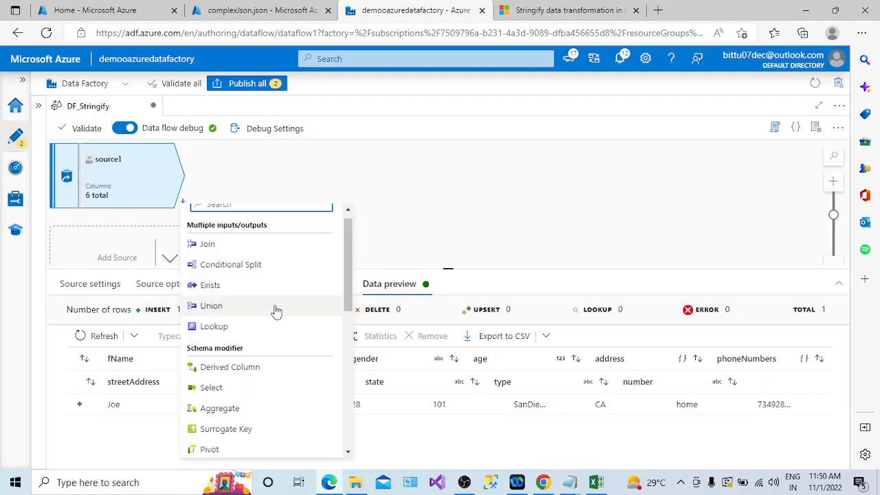
{"action": "left_click", "coordinate": [348, 452]}
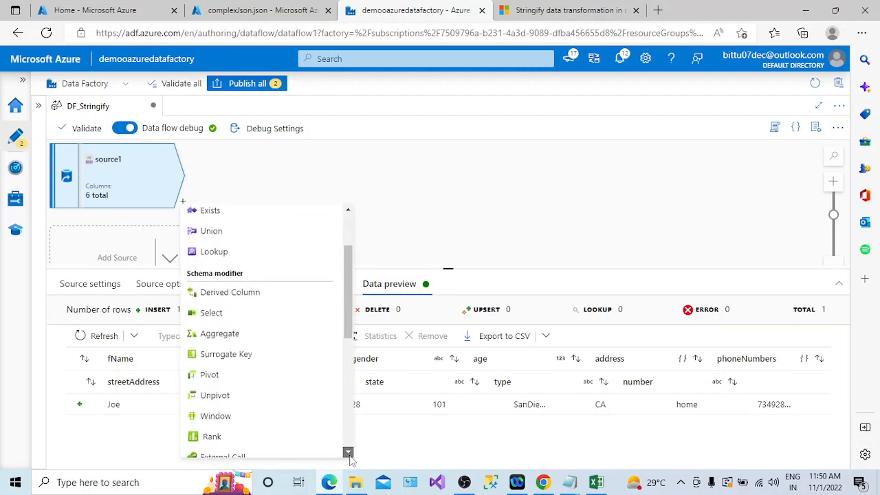
{"action": "scroll", "coordinate": [349, 452], "scroll_direction": "down", "scroll_amount": 4}
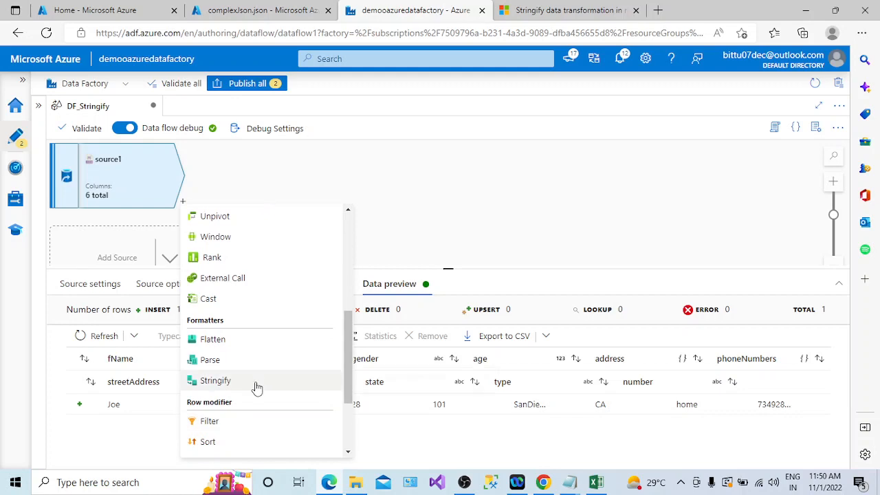
{"action": "left_click", "coordinate": [215, 380]}
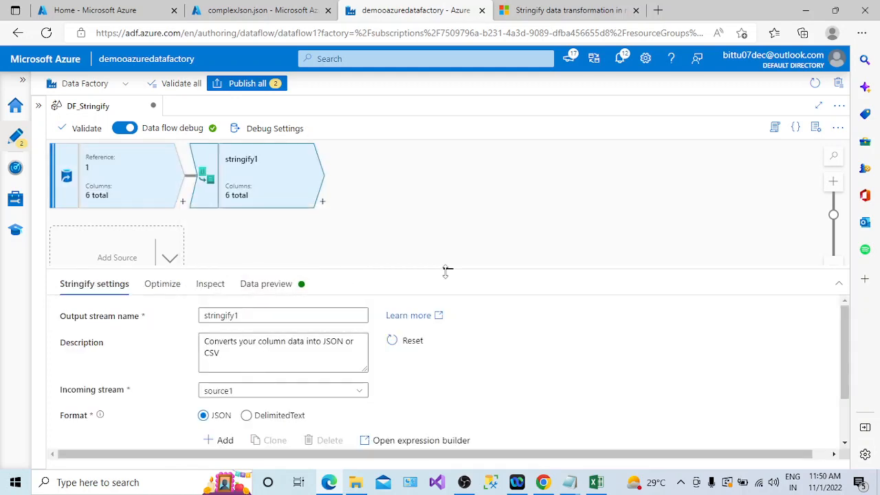
Step: Enlarge the stringify1 settings area, review the description, and set the output format to DelimitedText
{"action": "left_click_drag", "start_coordinate": [446, 270], "coordinate": [450, 211]}
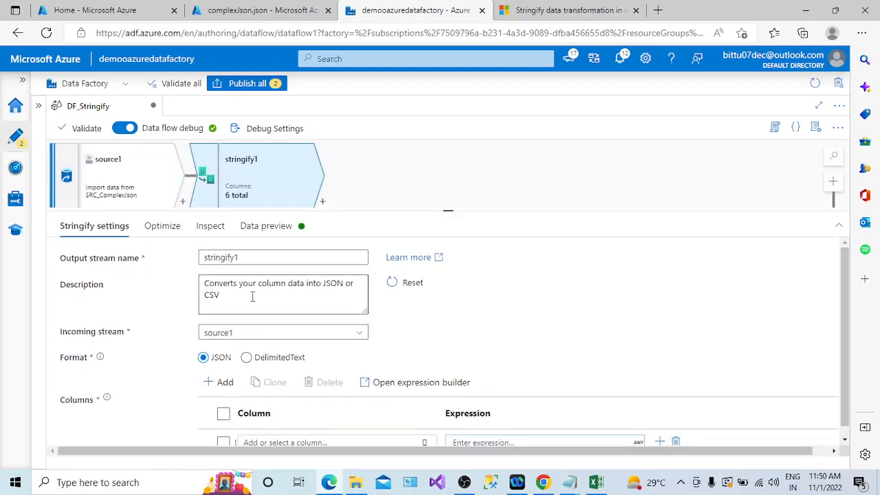
{"action": "left_click_drag", "start_coordinate": [303, 286], "coordinate": [332, 291]}
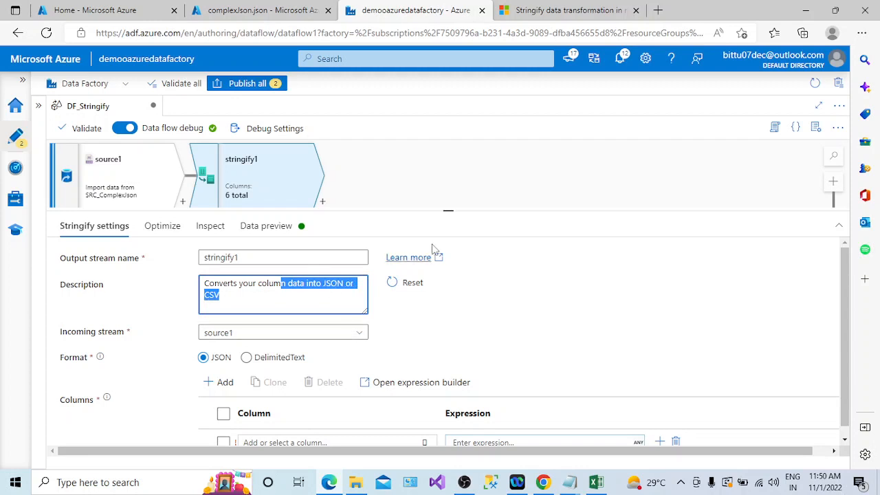
{"action": "left_click_drag", "start_coordinate": [447, 210], "coordinate": [448, 187]}
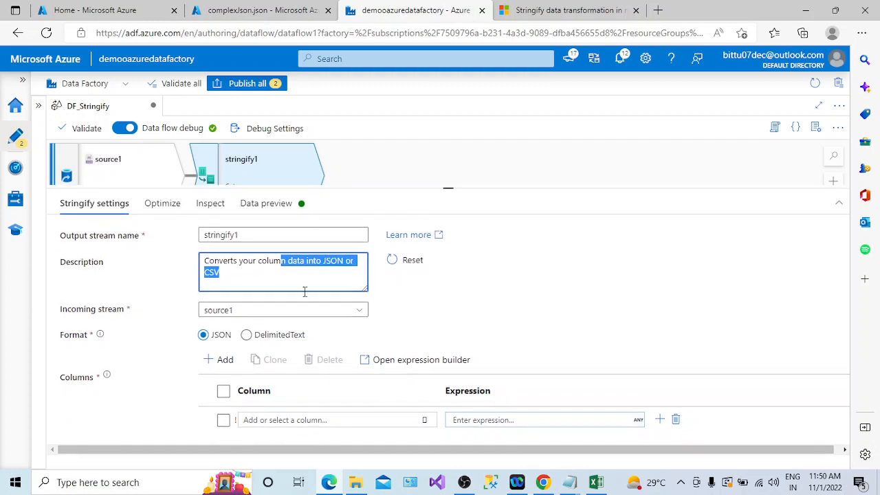
{"action": "left_click", "coordinate": [246, 335]}
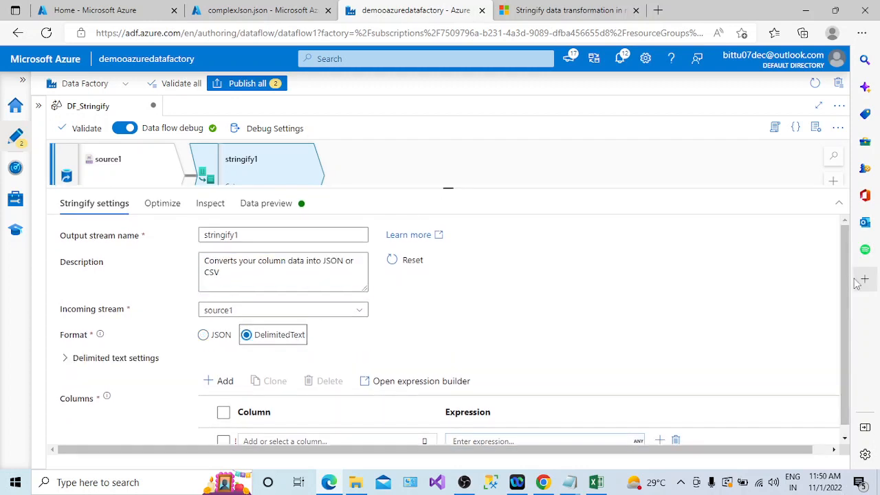
{"action": "scroll", "coordinate": [756, 271], "scroll_direction": "down", "scroll_amount": 1}
{"action": "left_click_drag", "start_coordinate": [448, 188], "coordinate": [448, 169]}
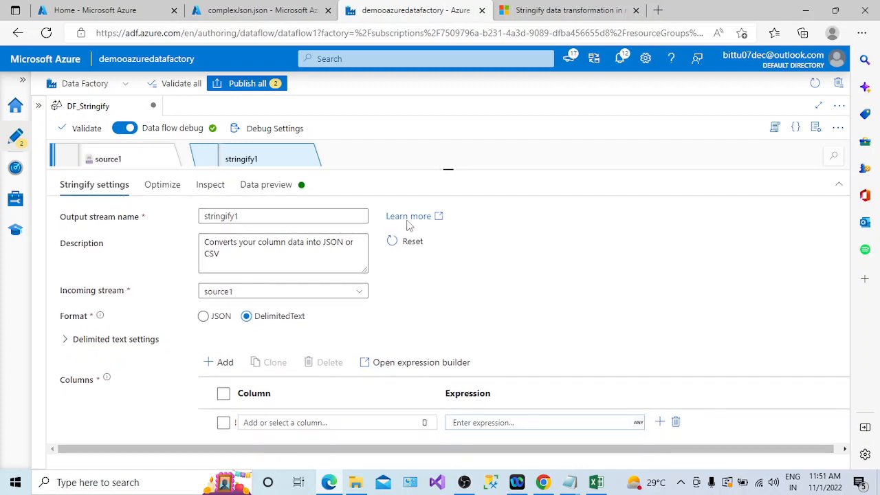
Step: Choose address as the first column for stringify1 to convert
{"action": "left_click", "coordinate": [425, 423]}
{"action": "scroll", "coordinate": [434, 400], "scroll_direction": "down", "scroll_amount": 2}
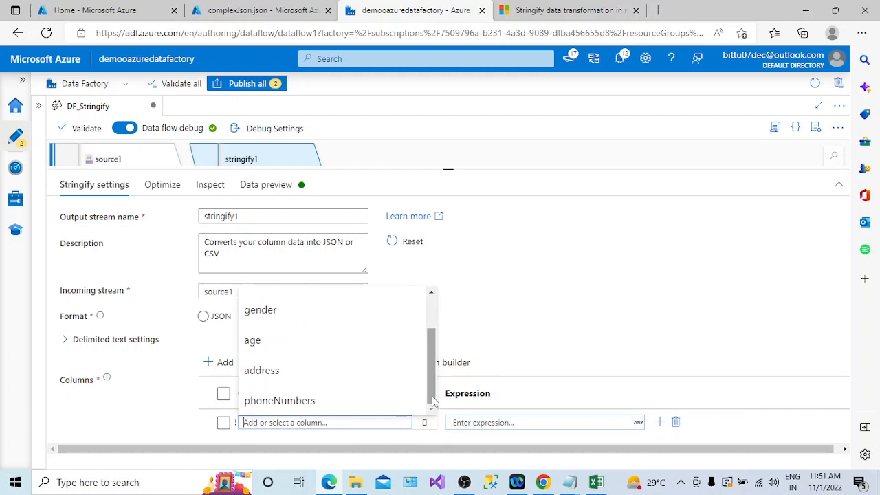
{"action": "left_click", "coordinate": [310, 374]}
Step: Build the address column's expression from the address input field in the expression builder and save it
{"action": "left_click", "coordinate": [473, 420]}
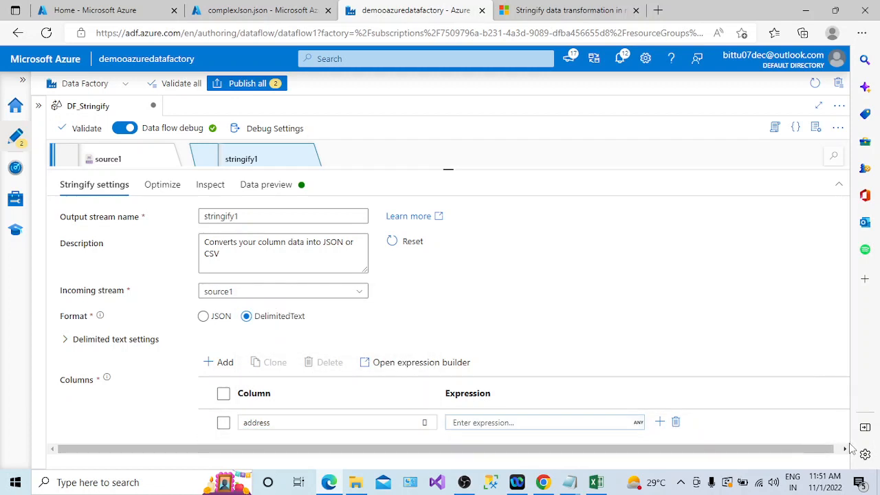
{"action": "left_click", "coordinate": [845, 448]}
{"action": "left_click", "coordinate": [585, 424]}
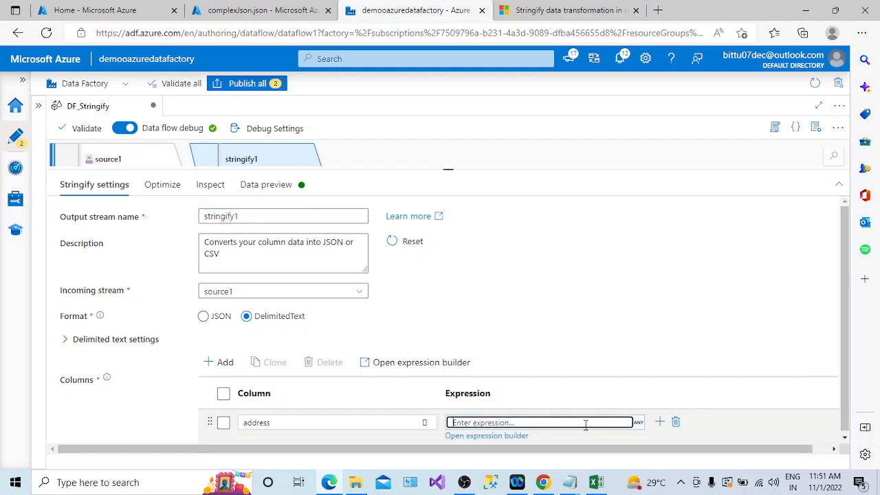
{"action": "left_click", "coordinate": [486, 436]}
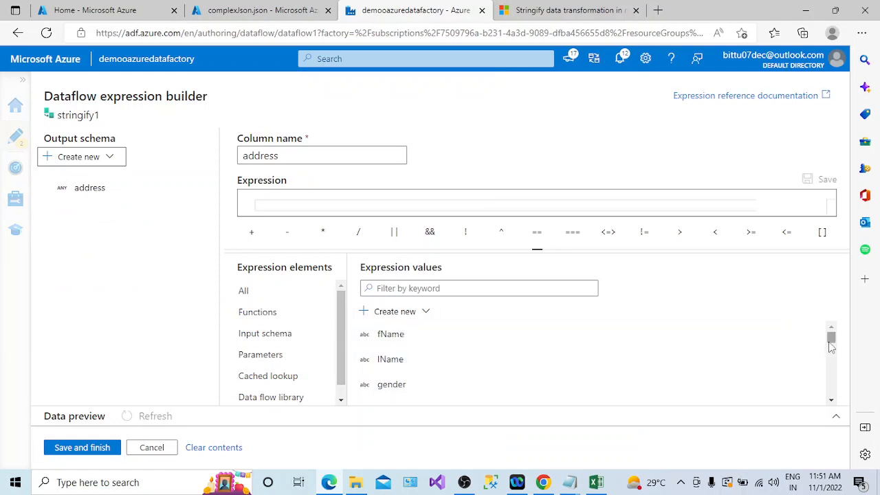
{"action": "mouse_move", "coordinate": [831, 337]}
{"action": "left_mouse_down"}
{"action": "mouse_move", "coordinate": [833, 368]}
{"action": "mouse_move", "coordinate": [833, 346]}
{"action": "left_mouse_up"}
{"action": "left_click", "coordinate": [831, 400]}
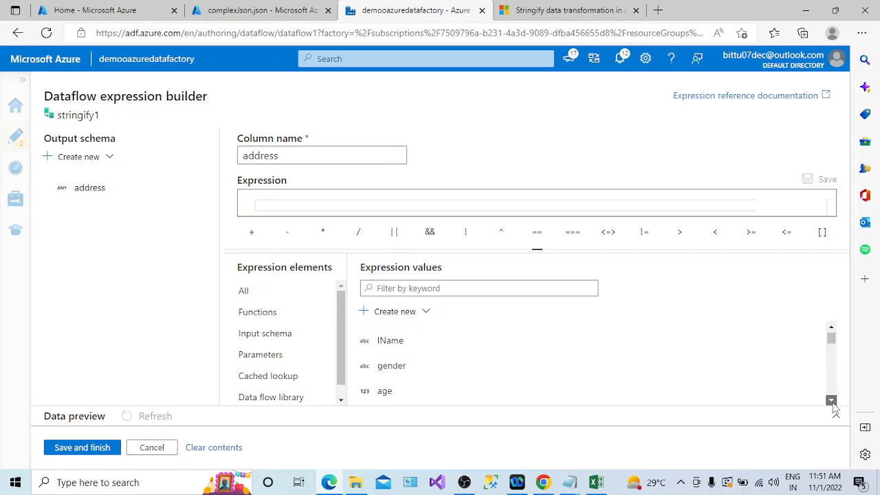
{"action": "left_click", "coordinate": [831, 400]}
{"action": "left_click", "coordinate": [831, 400]}
{"action": "left_click", "coordinate": [446, 380]}
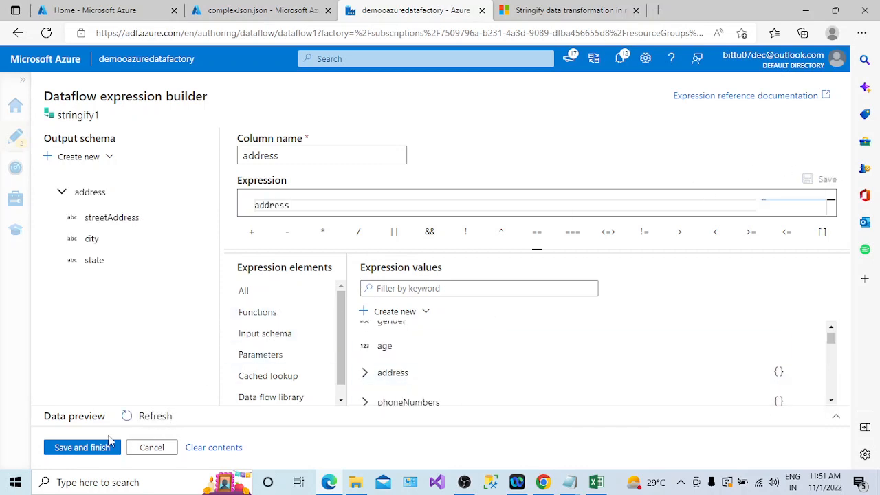
{"action": "left_click", "coordinate": [102, 447]}
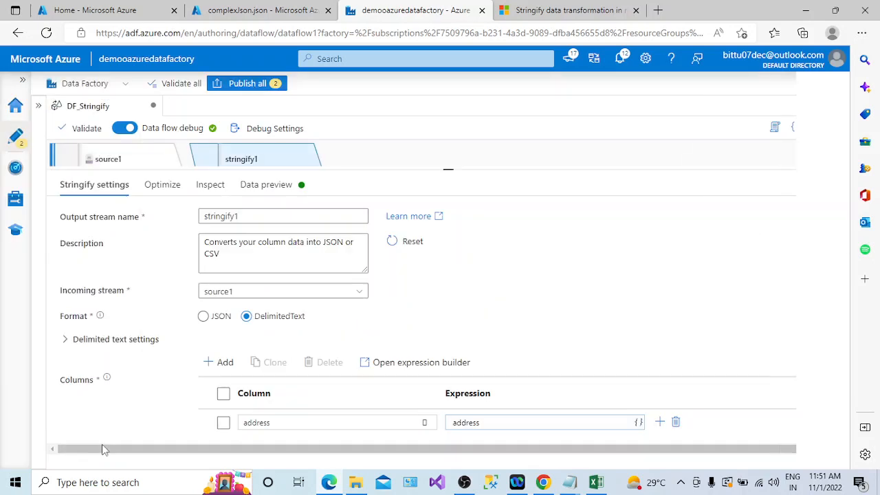
Step: Add a second column entry to stringify1 and choose phoneNumbers for it
{"action": "left_click", "coordinate": [233, 381]}
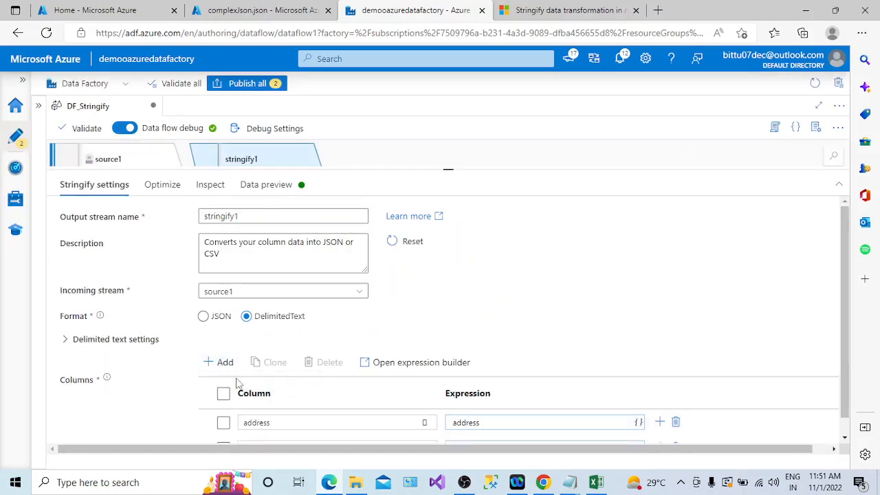
{"action": "left_click", "coordinate": [844, 439]}
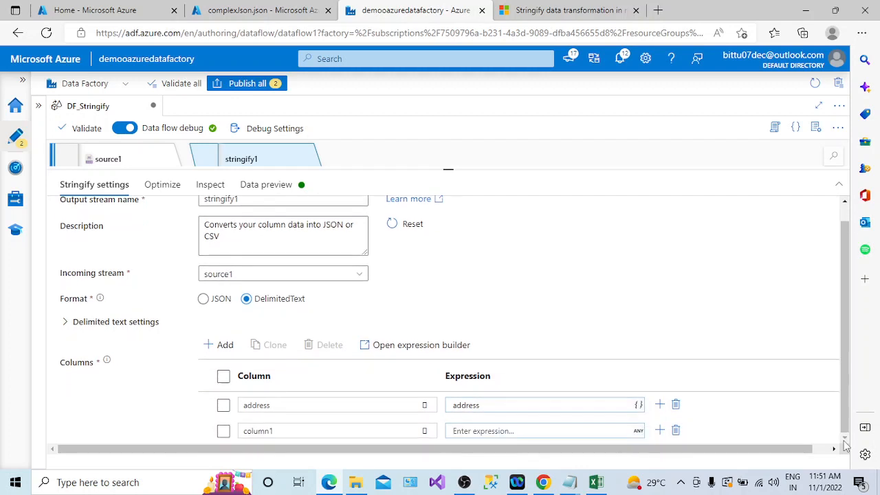
{"action": "left_click", "coordinate": [424, 433]}
{"action": "left_click", "coordinate": [432, 414]}
{"action": "left_click", "coordinate": [432, 413]}
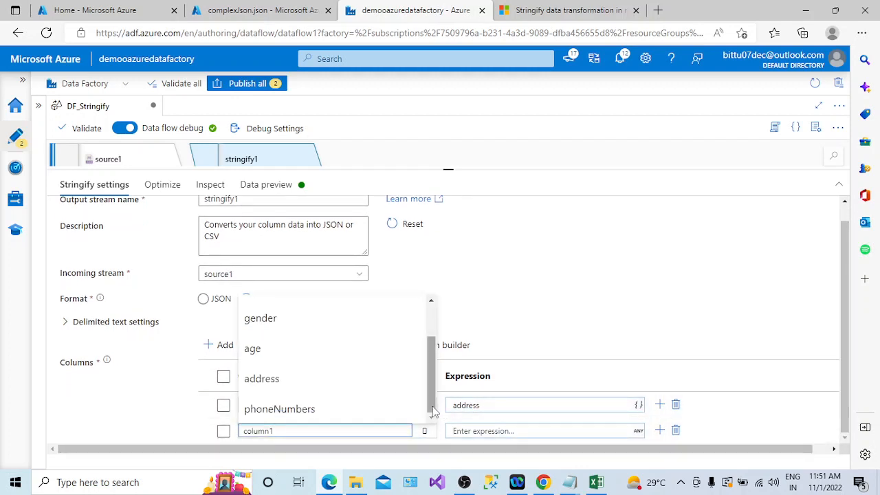
{"action": "left_click", "coordinate": [337, 413]}
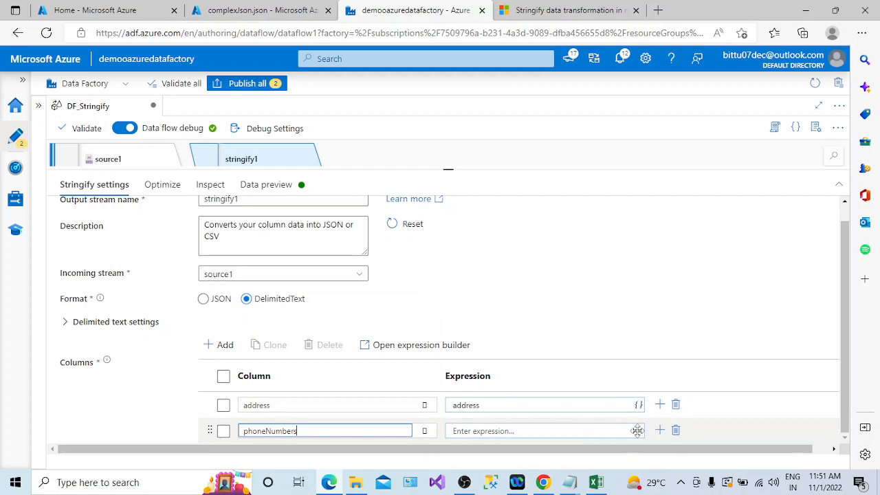
Step: Set the phoneNumbers column's expression to the phoneNumbers input field in the expression builder and save it
{"action": "left_click", "coordinate": [637, 431]}
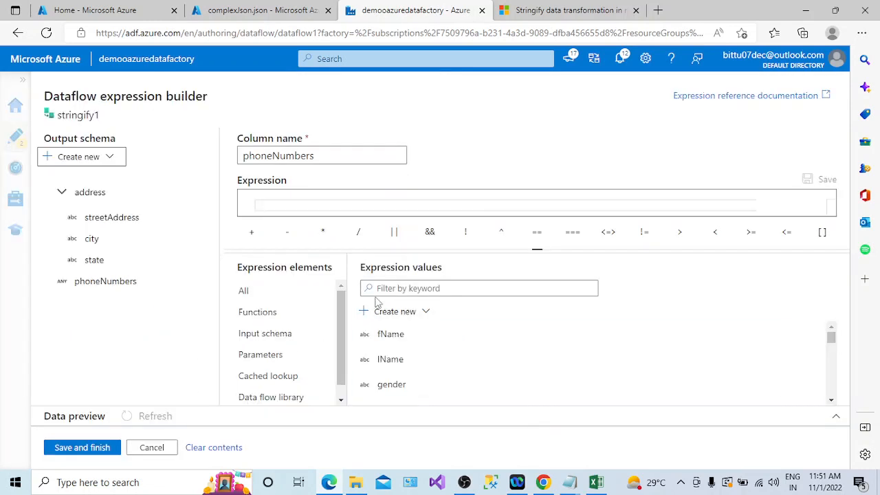
{"action": "left_click", "coordinate": [308, 205]}
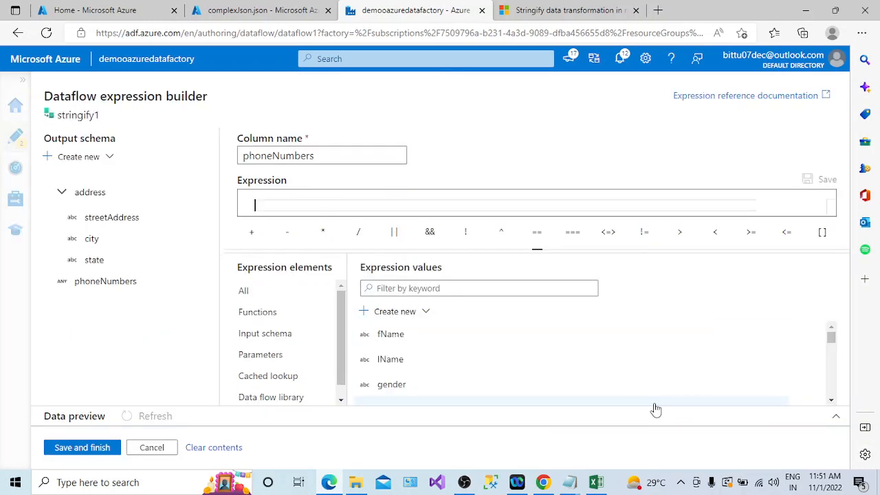
{"action": "left_click", "coordinate": [831, 400]}
{"action": "left_click", "coordinate": [831, 400]}
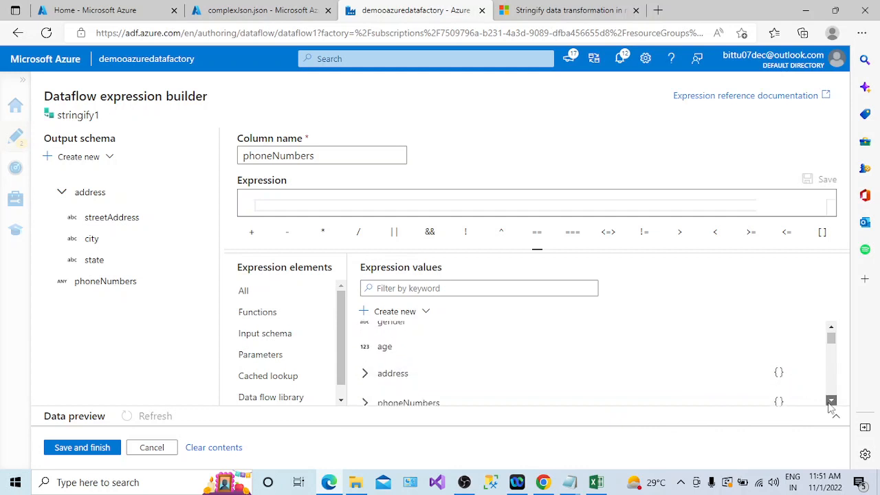
{"action": "left_click", "coordinate": [831, 400]}
{"action": "left_click", "coordinate": [447, 372]}
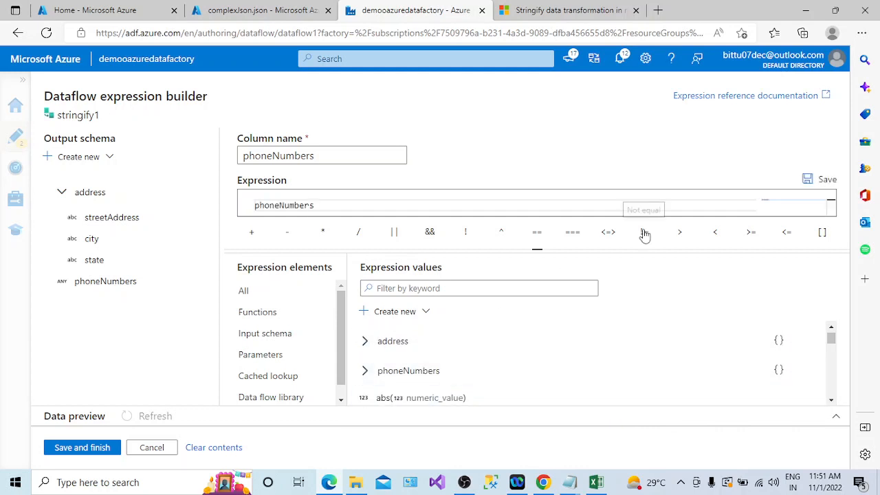
{"action": "left_click", "coordinate": [814, 180]}
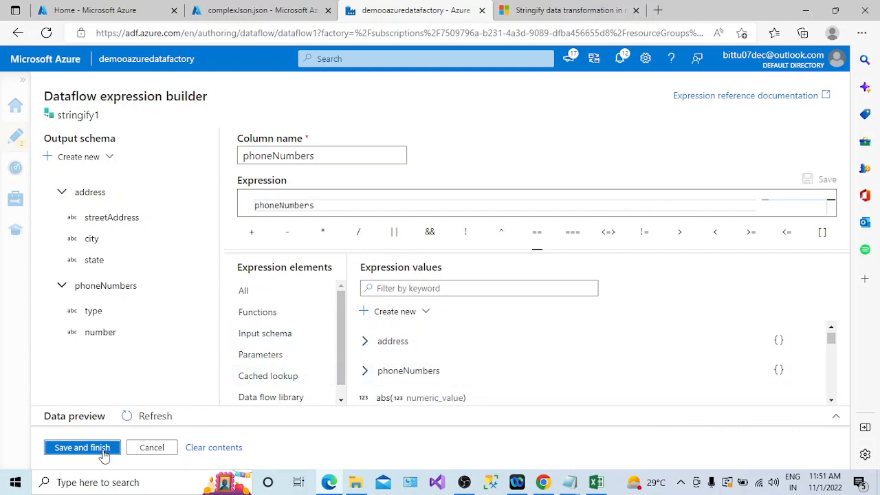
{"action": "left_click", "coordinate": [77, 448]}
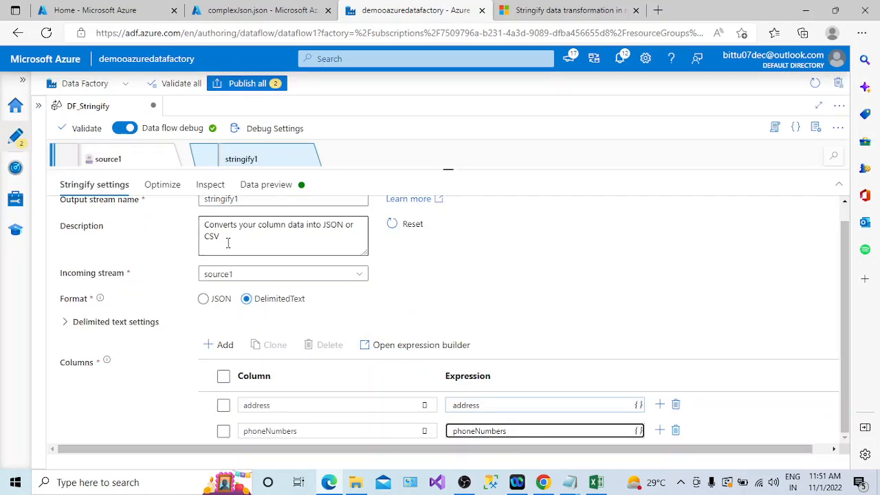
Step: Check stringify1's output schema and refreshed data preview, comparing the address and phoneNumbers columns with source1's preview
{"action": "left_click", "coordinate": [210, 185]}
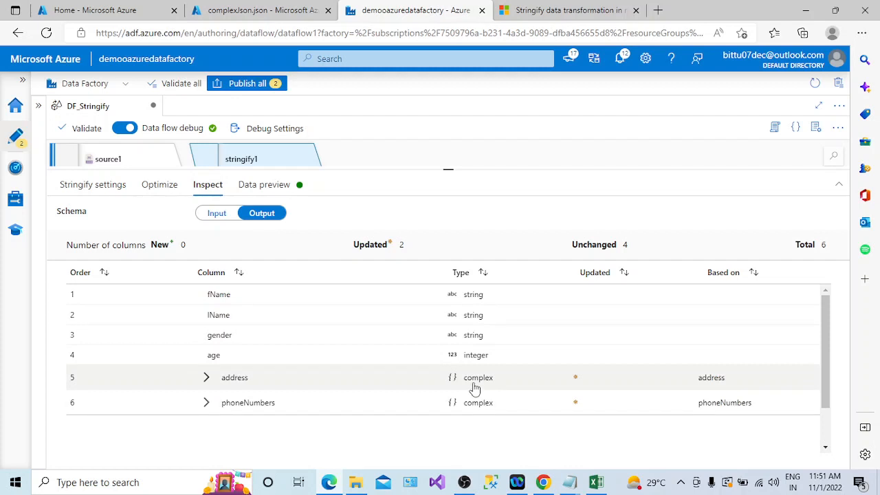
{"action": "left_click", "coordinate": [285, 193]}
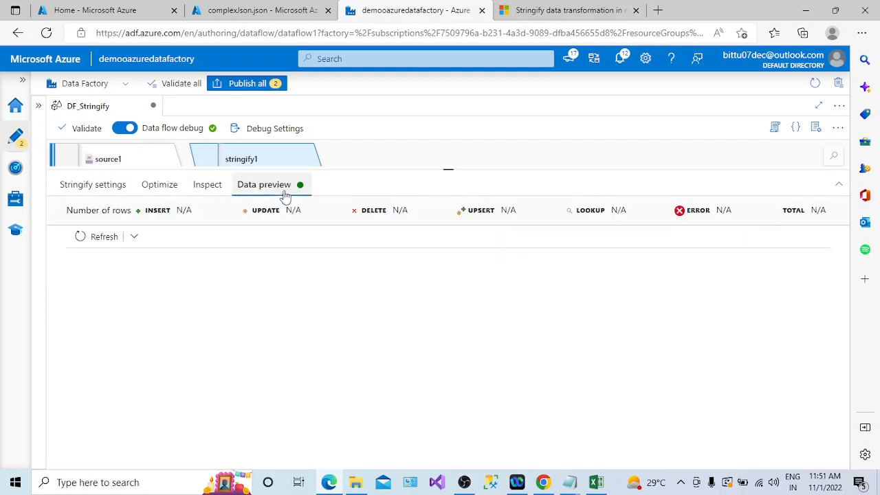
{"action": "left_click", "coordinate": [105, 238]}
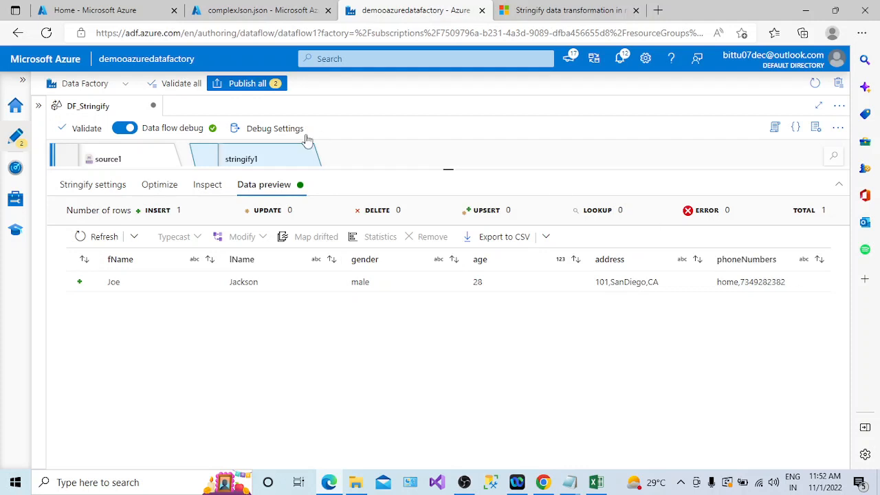
{"action": "left_click", "coordinate": [131, 160]}
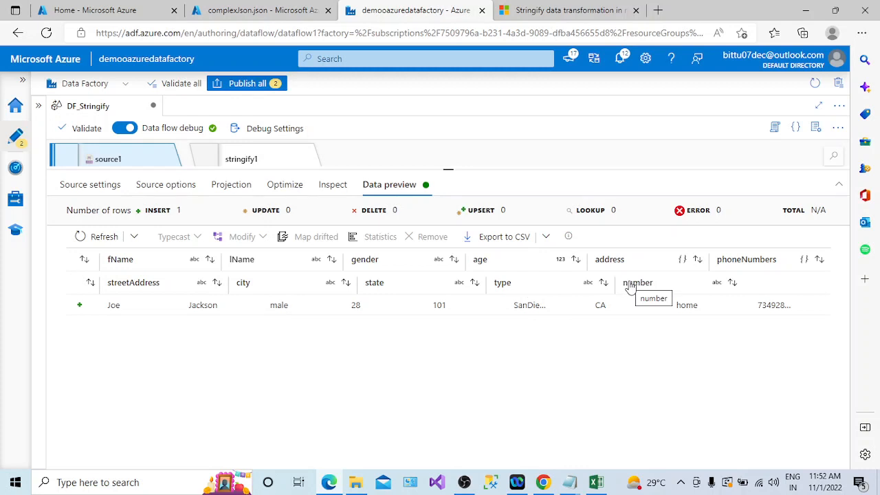
{"action": "left_click", "coordinate": [296, 162]}
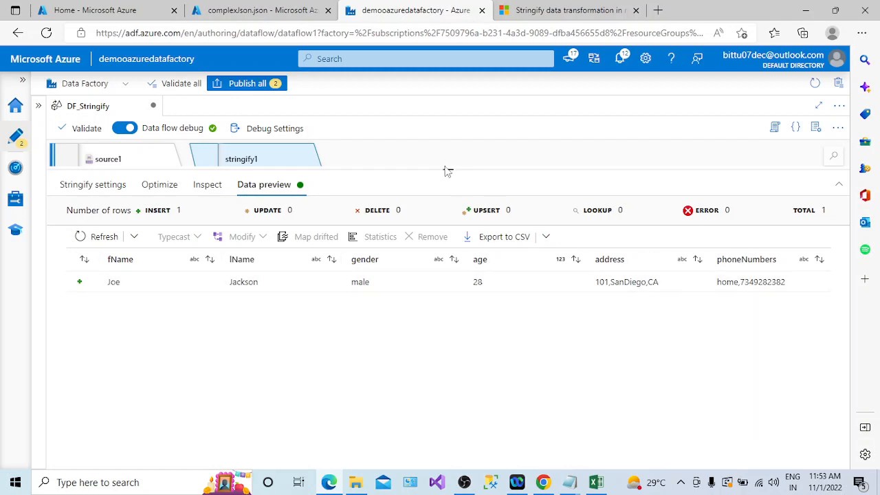
Step: Add a Sink destination after the stringify1 transformation in the data flow
{"action": "left_click_drag", "start_coordinate": [448, 170], "coordinate": [448, 195]}
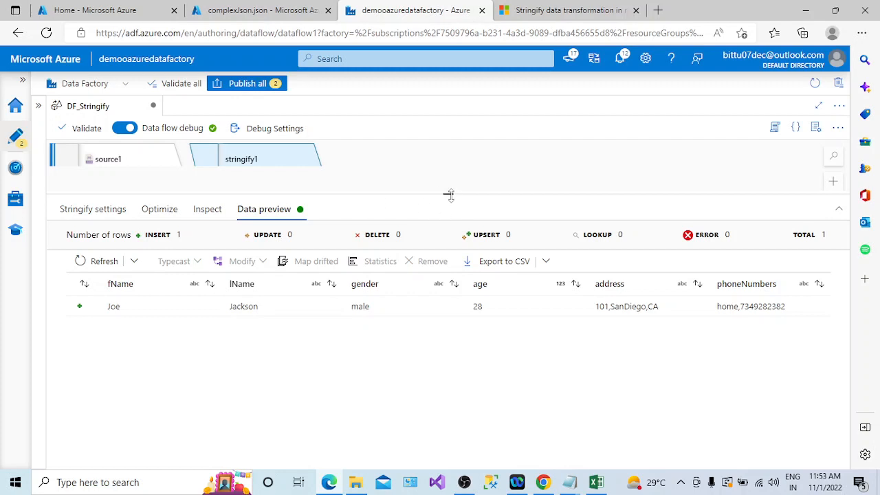
{"action": "left_click_drag", "start_coordinate": [448, 194], "coordinate": [445, 222]}
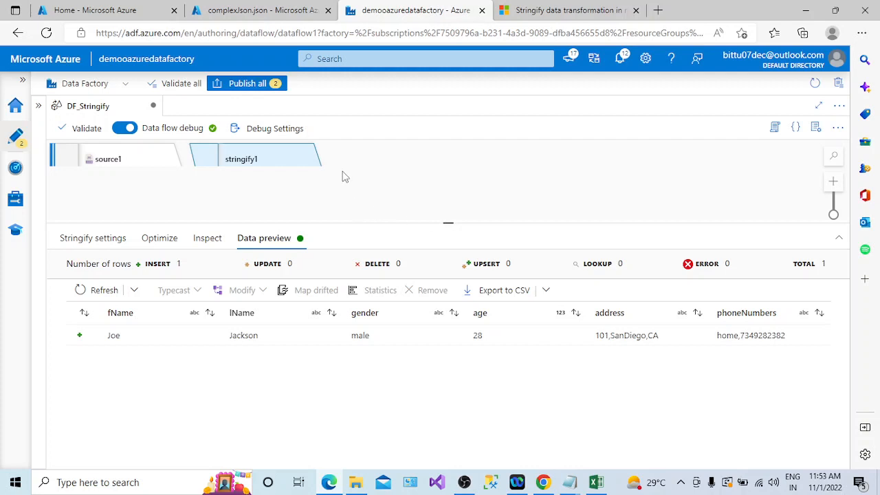
{"action": "left_click", "coordinate": [205, 240]}
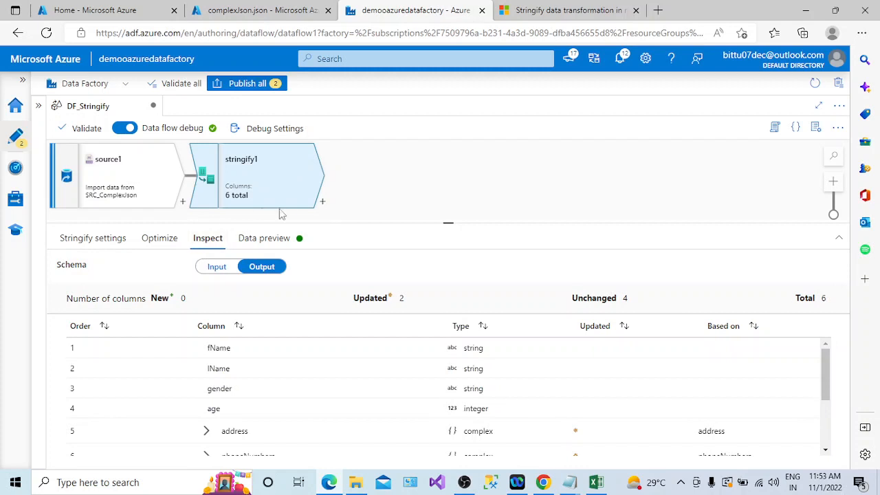
{"action": "left_click", "coordinate": [323, 204]}
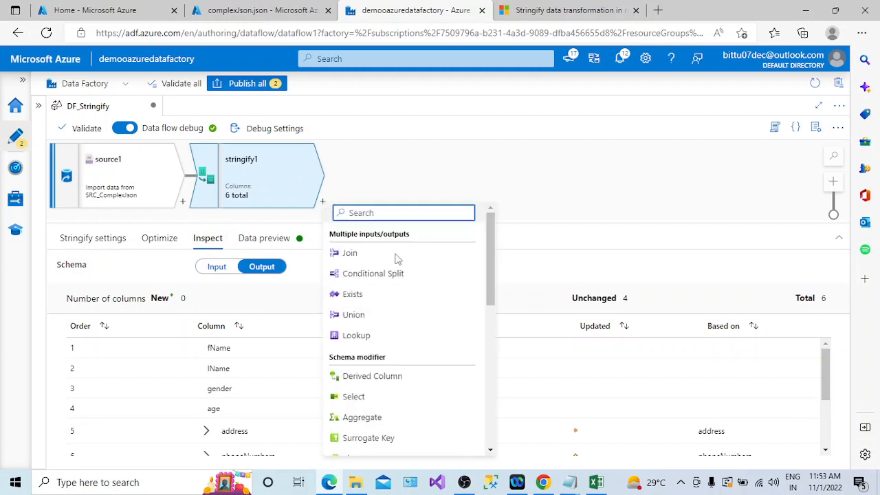
{"action": "scroll", "coordinate": [488, 429], "scroll_direction": "down", "scroll_amount": 5}
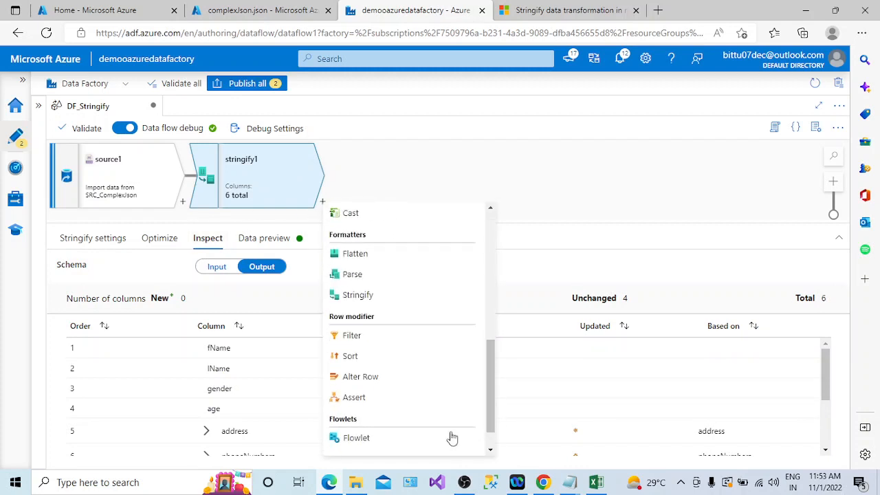
{"action": "left_click", "coordinate": [491, 450]}
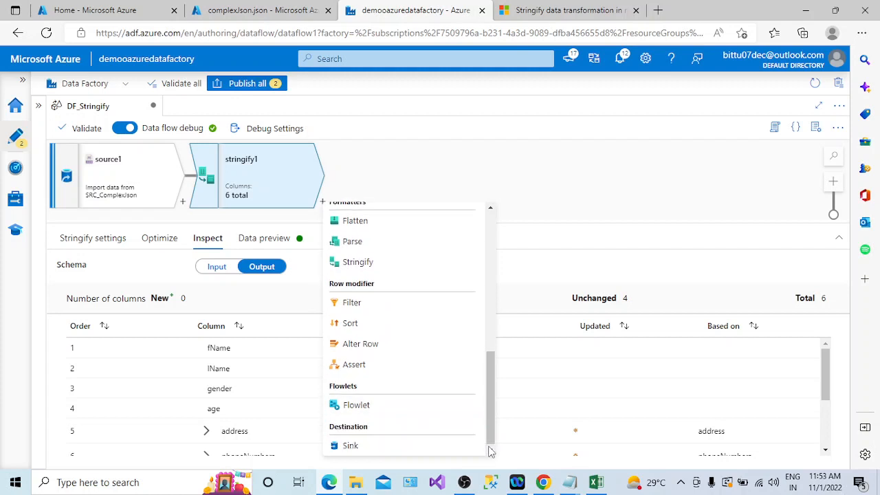
{"action": "left_click", "coordinate": [424, 448]}
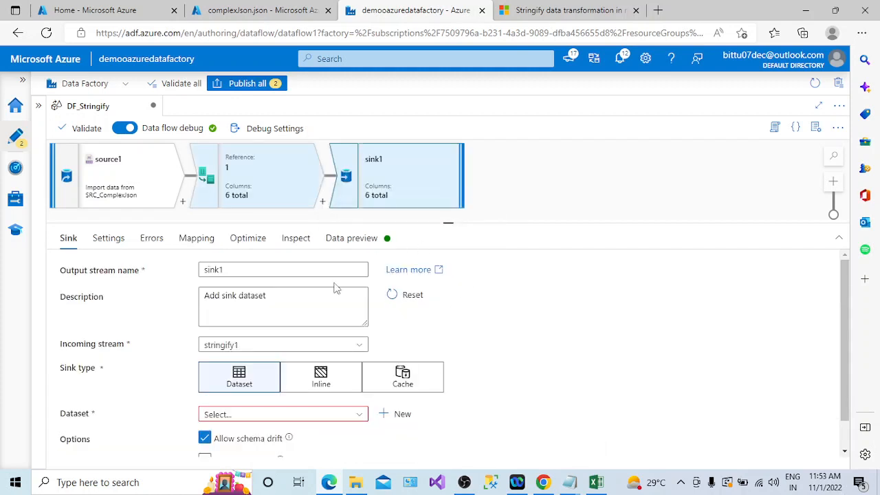
Step: Start a new dataset for sink1 on Azure Blob Storage with the DelimitedText format
{"action": "left_click", "coordinate": [402, 414]}
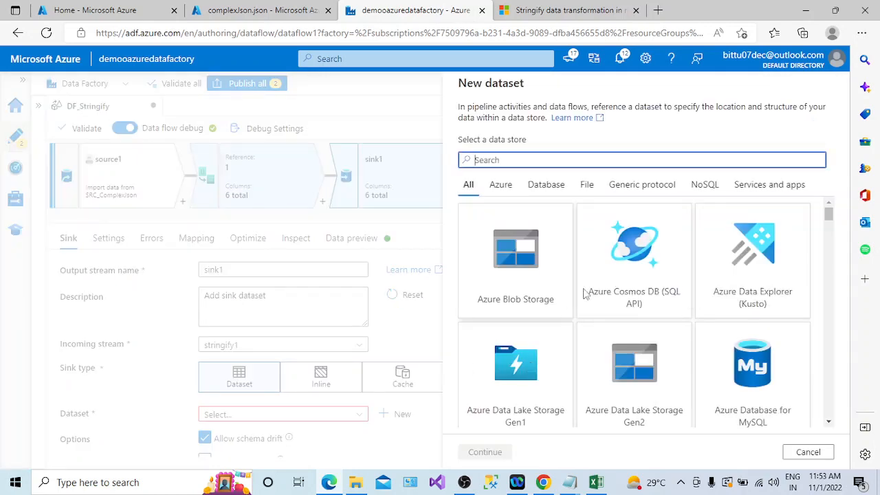
{"action": "left_click", "coordinate": [543, 292]}
{"action": "left_click", "coordinate": [490, 451]}
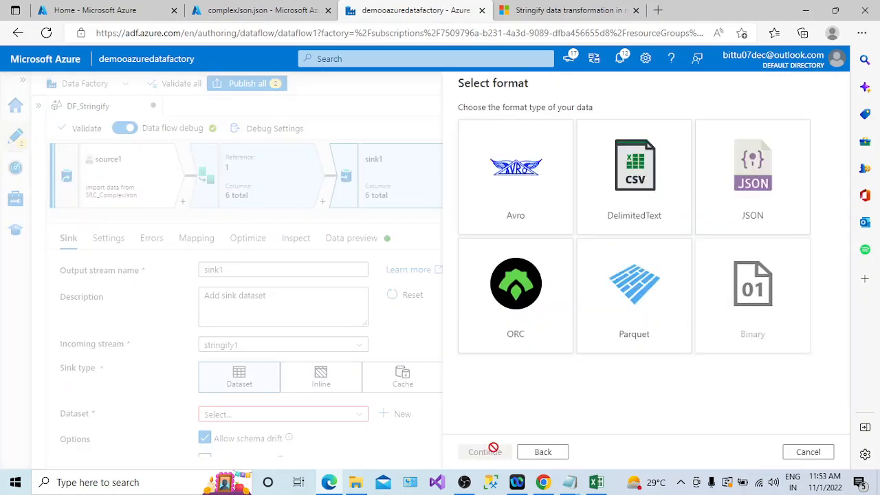
{"action": "left_click", "coordinate": [643, 225]}
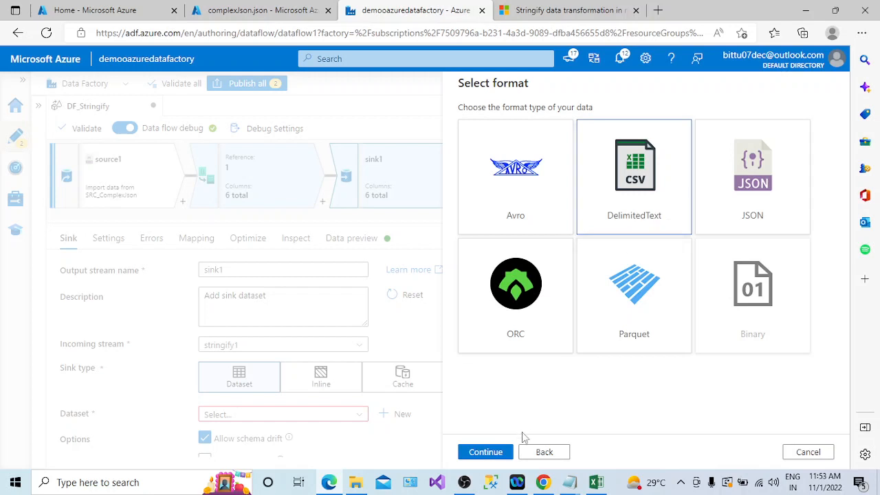
{"action": "left_click", "coordinate": [500, 451]}
Step: Name the new dataset destcsv and assign it the ls_blobstorage linked service
{"action": "left_click_drag", "start_coordinate": [546, 124], "coordinate": [436, 133]}
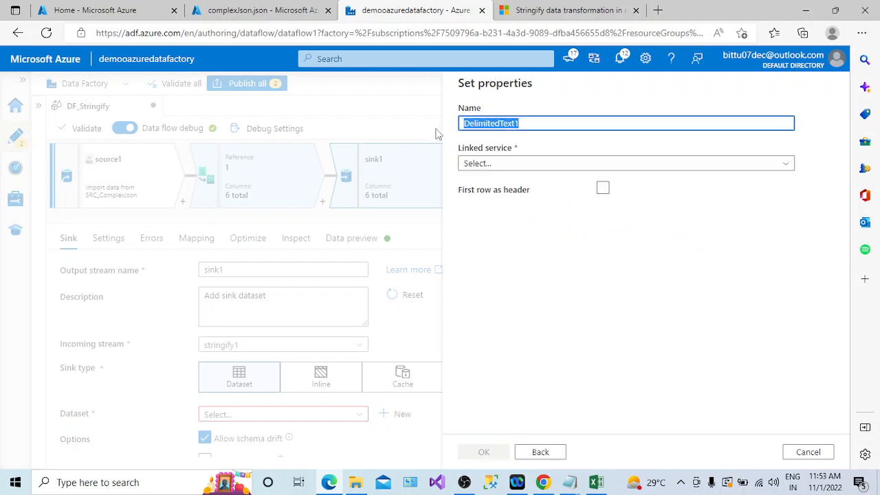
{"action": "type", "text": "destcsv"}
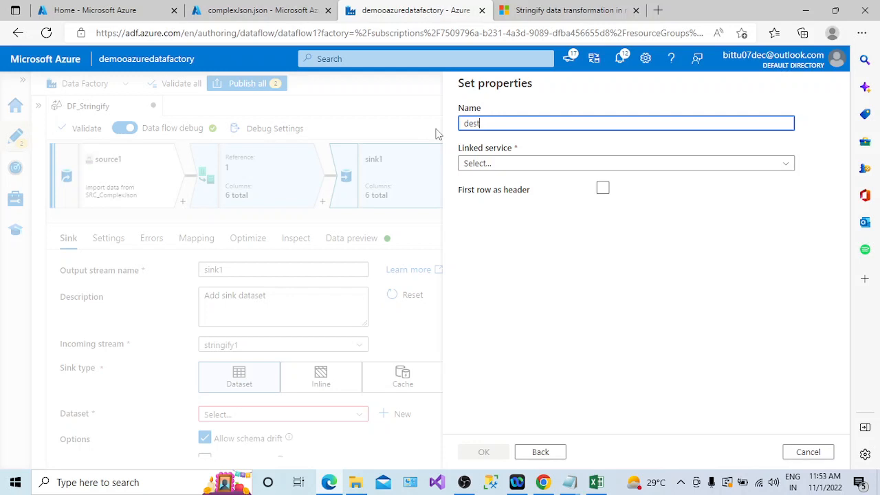
{"action": "left_click", "coordinate": [486, 165]}
{"action": "left_click", "coordinate": [491, 243]}
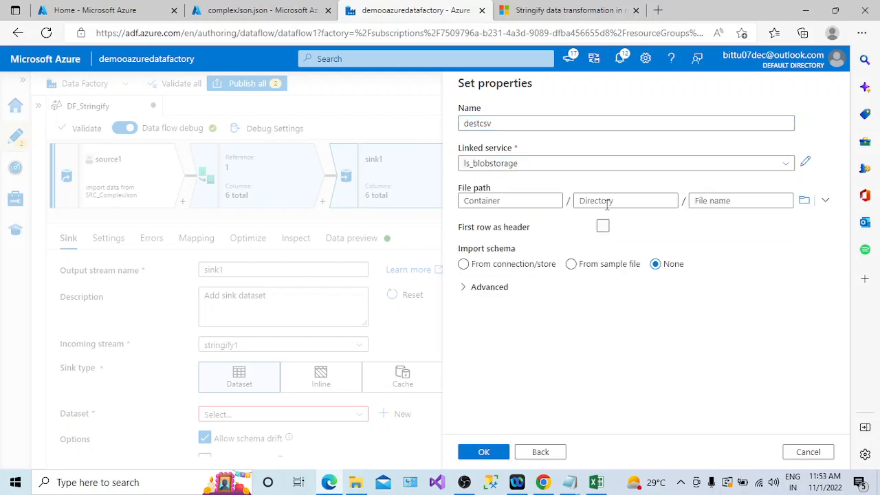
Step: Use the first row as header, set the dataset's file path to the output container, and create the dataset
{"action": "left_click", "coordinate": [603, 226]}
{"action": "left_click", "coordinate": [803, 200]}
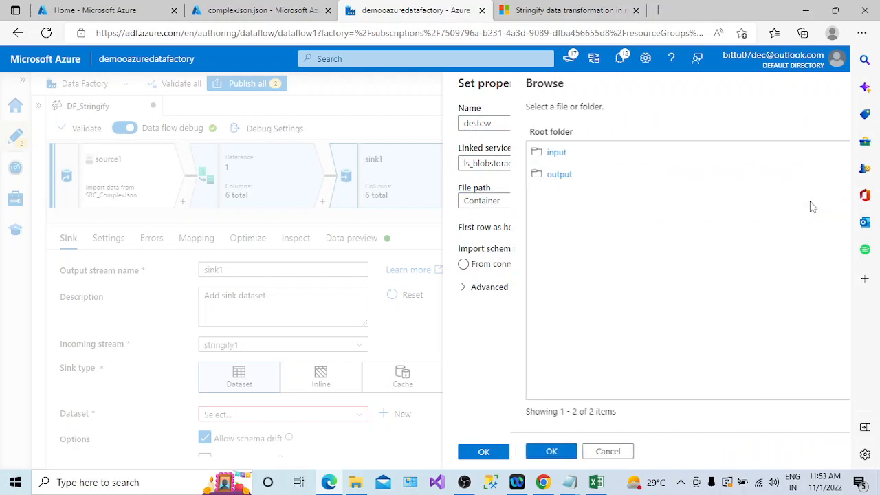
{"action": "left_click", "coordinate": [492, 176]}
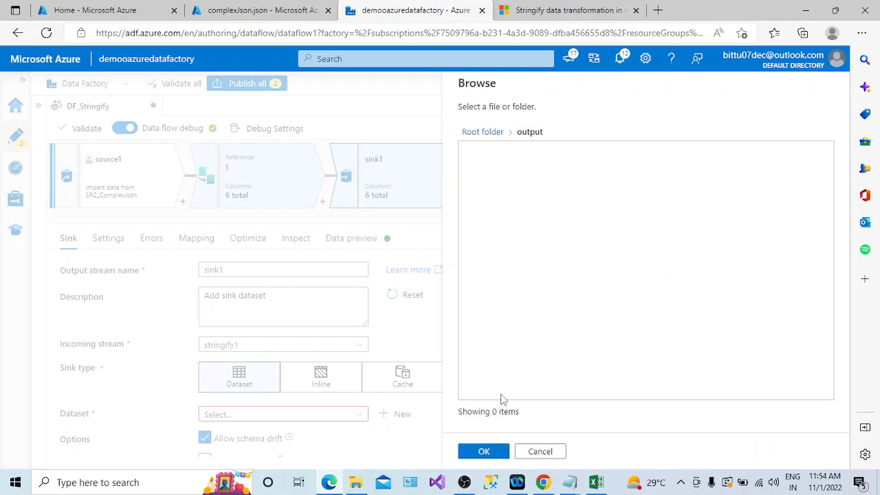
{"action": "left_click", "coordinate": [484, 452]}
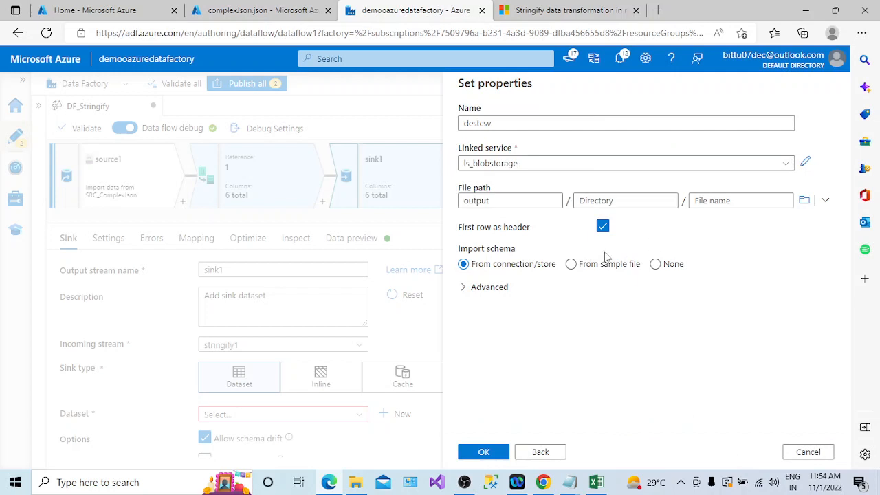
{"action": "left_click", "coordinate": [491, 455]}
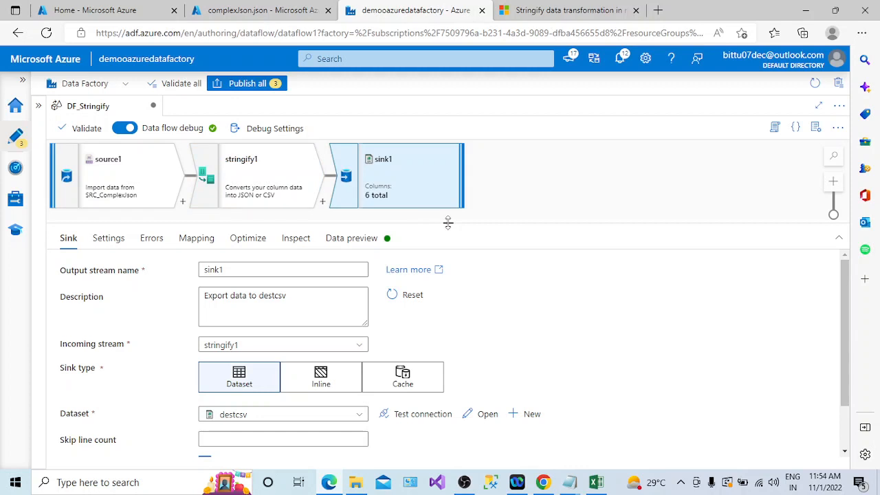
Step: Test the connection of sink1's destcsv dataset
{"action": "left_click_drag", "start_coordinate": [448, 223], "coordinate": [448, 228]}
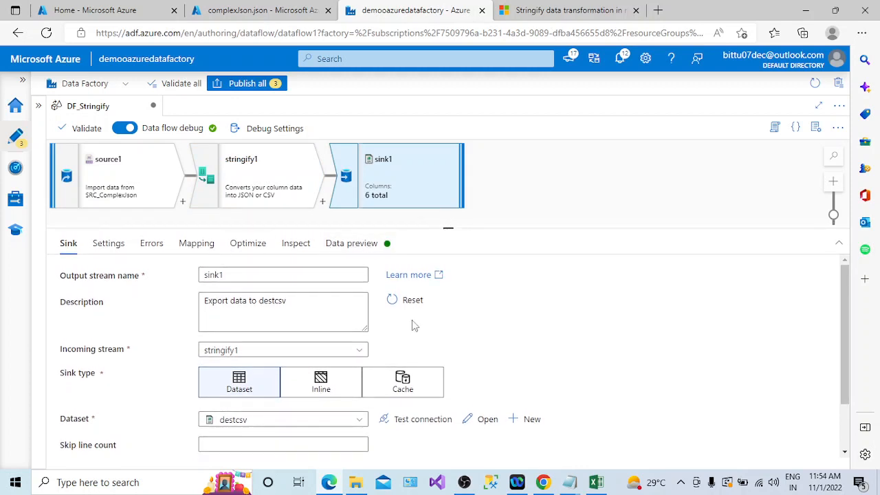
{"action": "left_click", "coordinate": [422, 425]}
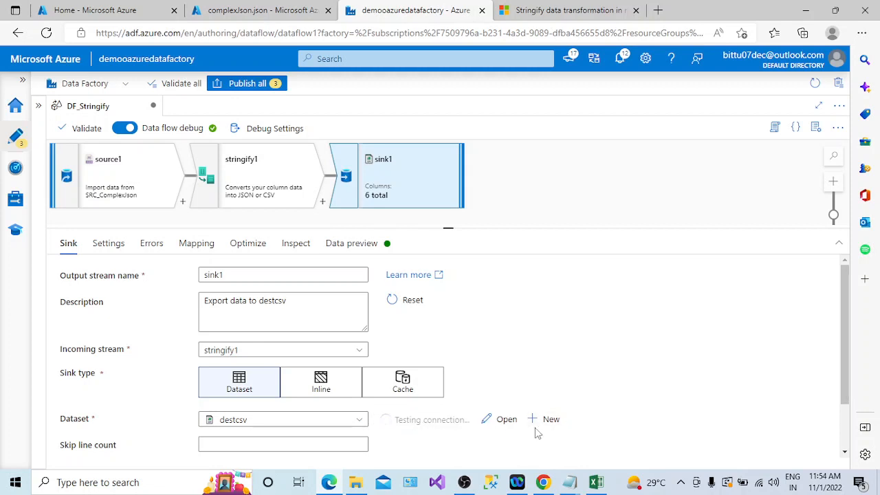
{"action": "left_click_drag", "start_coordinate": [845, 373], "coordinate": [847, 394]}
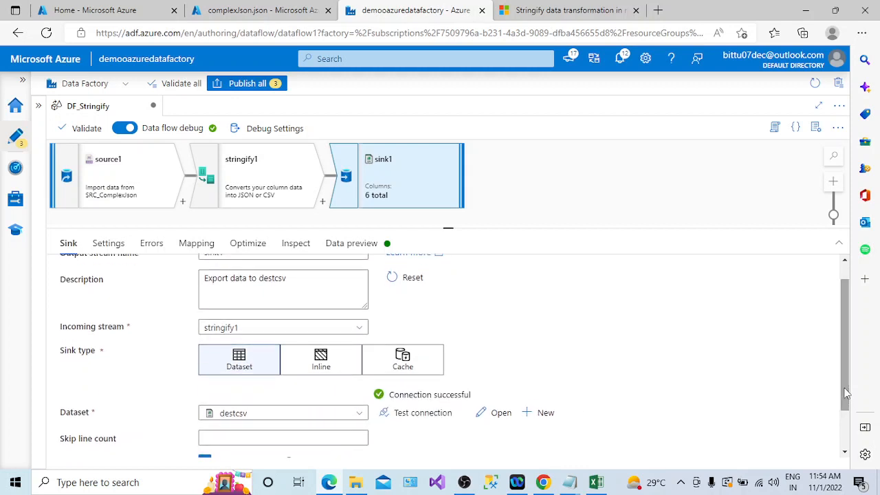
Step: Open the destcsv dataset and set the file name in its file path to output.csv
{"action": "left_click", "coordinate": [498, 416]}
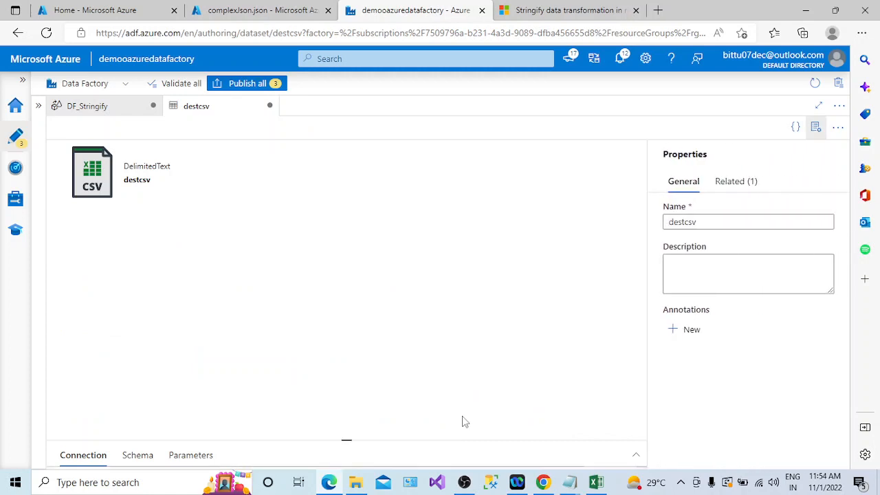
{"action": "left_click_drag", "start_coordinate": [350, 435], "coordinate": [388, 278]}
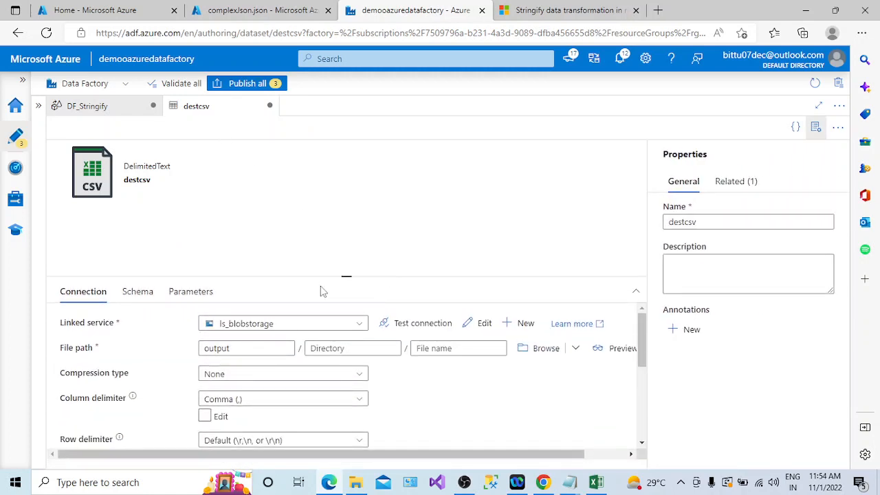
{"action": "left_click", "coordinate": [452, 349]}
{"action": "type", "text": "d"}
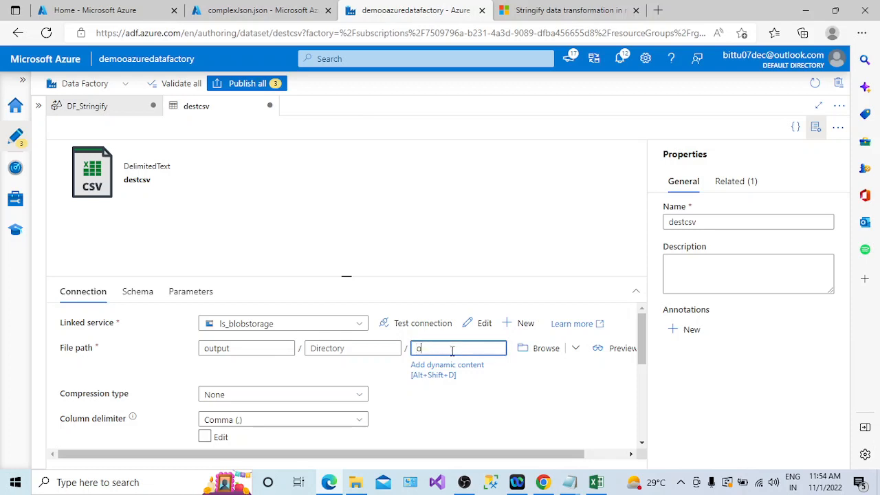
{"action": "type", "text": "utput.csv"}
{"action": "left_click", "coordinate": [502, 417]}
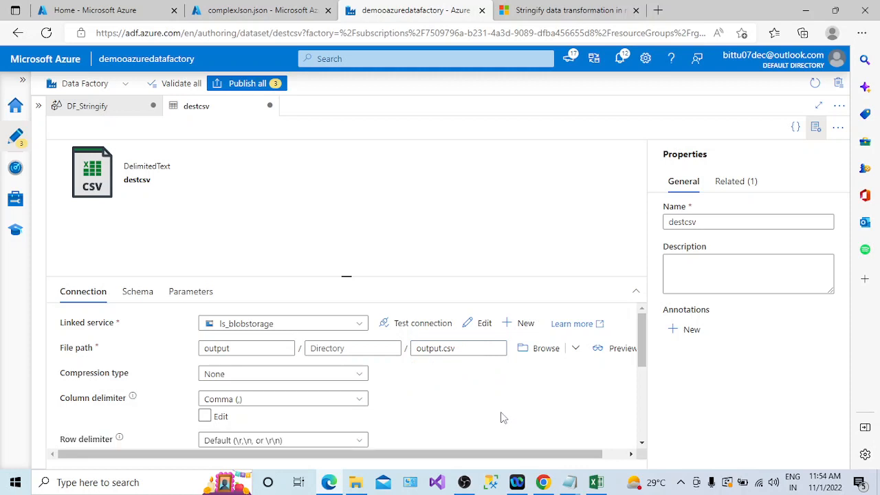
Step: Return to the DF_Stringify data flow, turn off auto mapping for sink1, and check its column mappings
{"action": "left_click", "coordinate": [132, 110]}
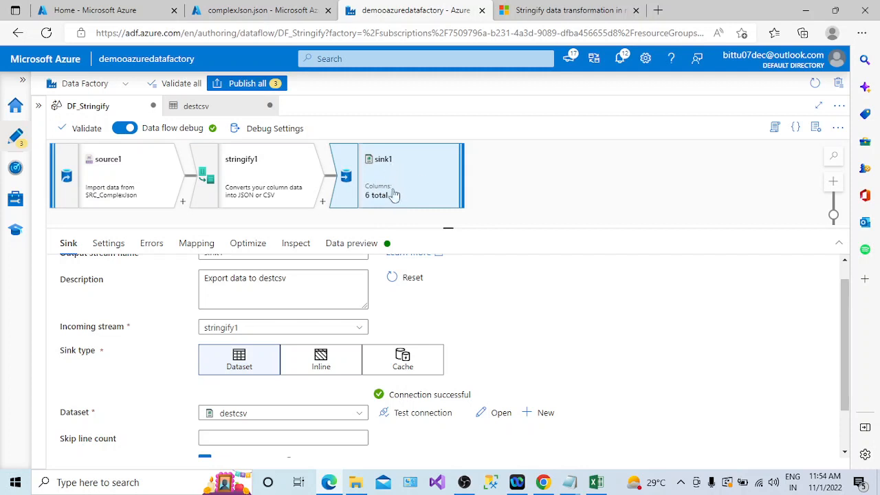
{"action": "left_click", "coordinate": [107, 243]}
{"action": "left_click", "coordinate": [197, 243]}
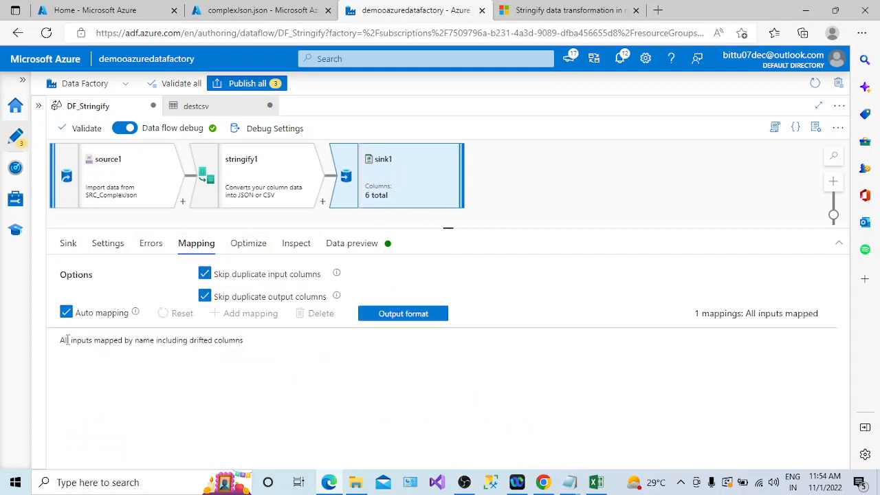
{"action": "left_click", "coordinate": [66, 312]}
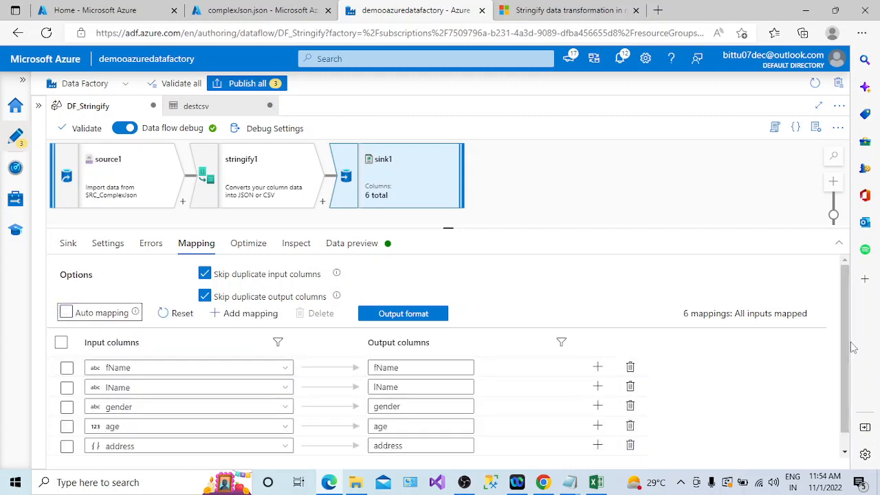
{"action": "scroll", "coordinate": [776, 340], "scroll_direction": "down", "scroll_amount": 1}
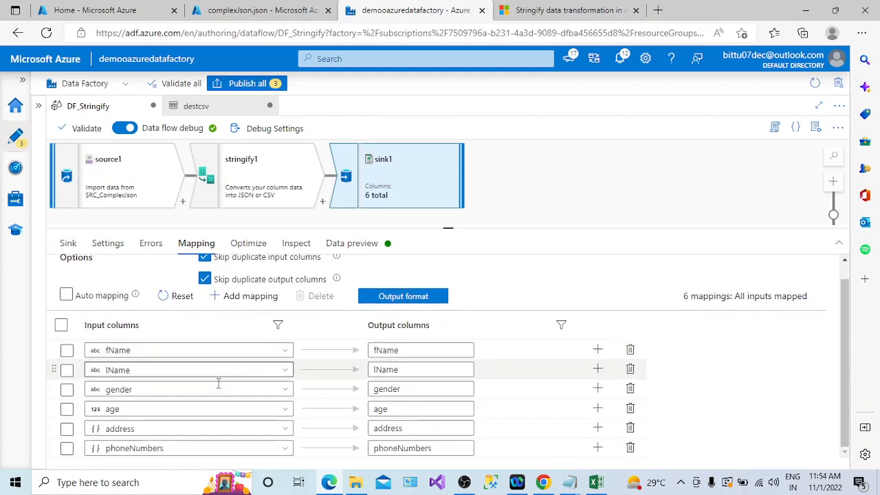
Step: Check sink1's data preview, read the details of its transformation stream errors, and close them
{"action": "left_click", "coordinate": [349, 243]}
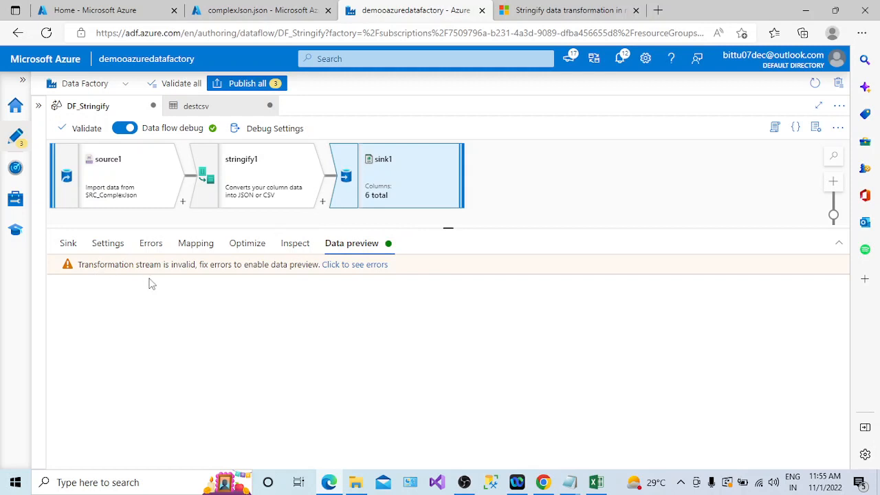
{"action": "left_click", "coordinate": [354, 267]}
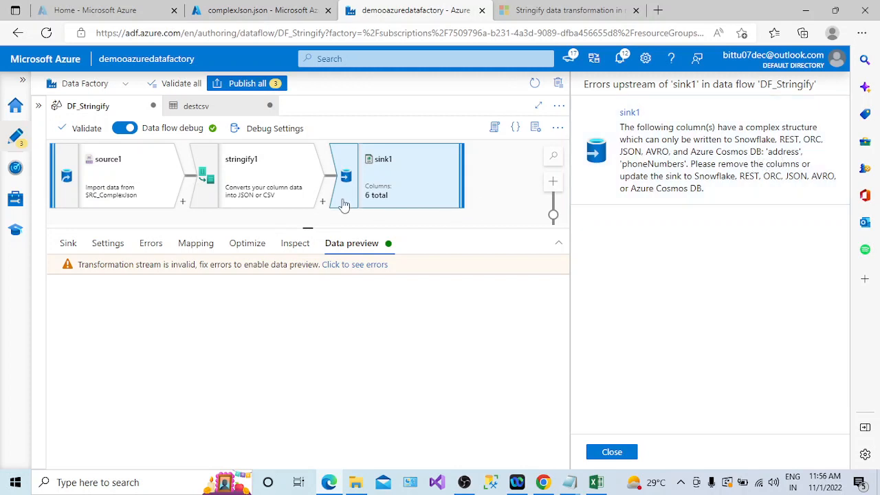
{"action": "left_click", "coordinate": [322, 202]}
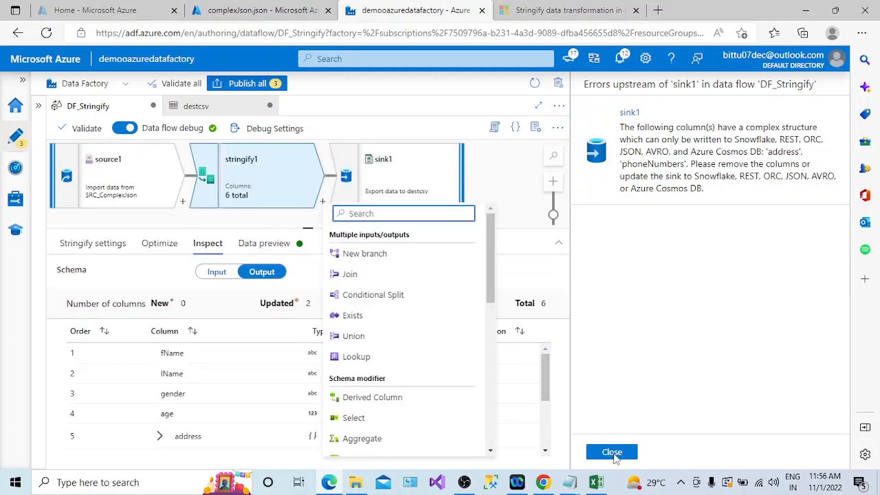
{"action": "left_click", "coordinate": [612, 452]}
{"action": "left_click", "coordinate": [612, 452]}
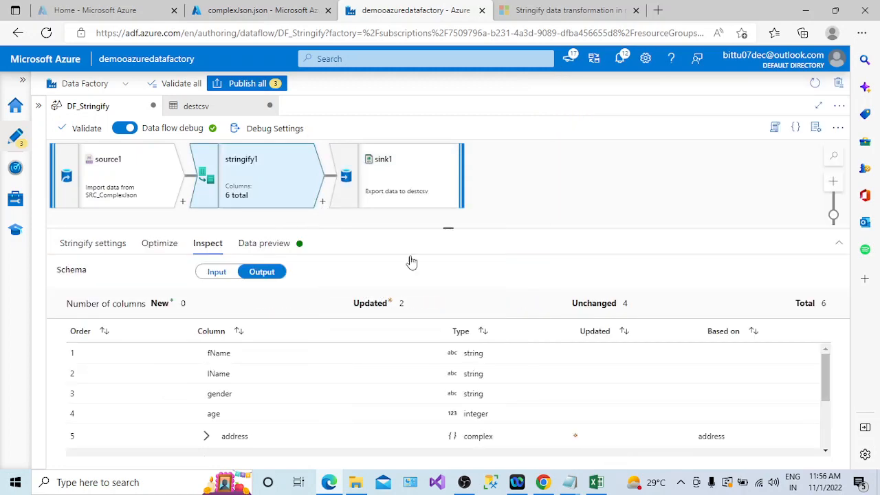
Step: Insert a Derived Column transformation between stringify1 and sink1 and name its output stream Casting
{"action": "left_click", "coordinate": [323, 202]}
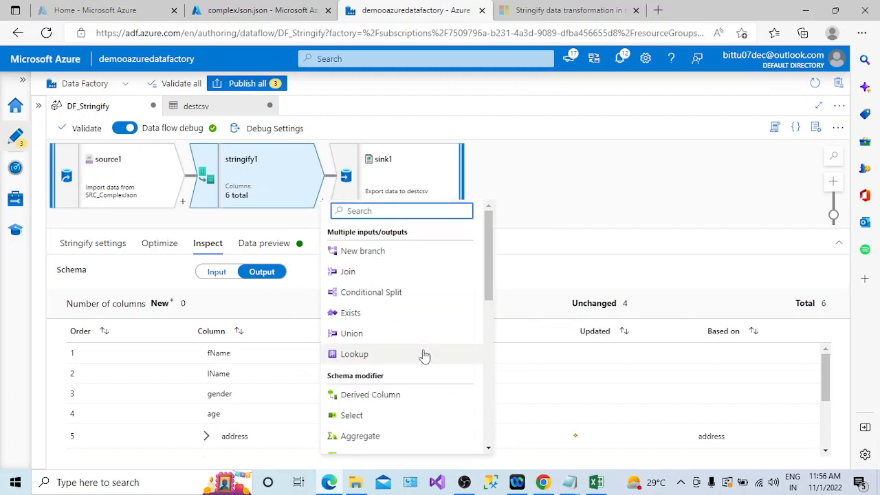
{"action": "left_click", "coordinate": [403, 397]}
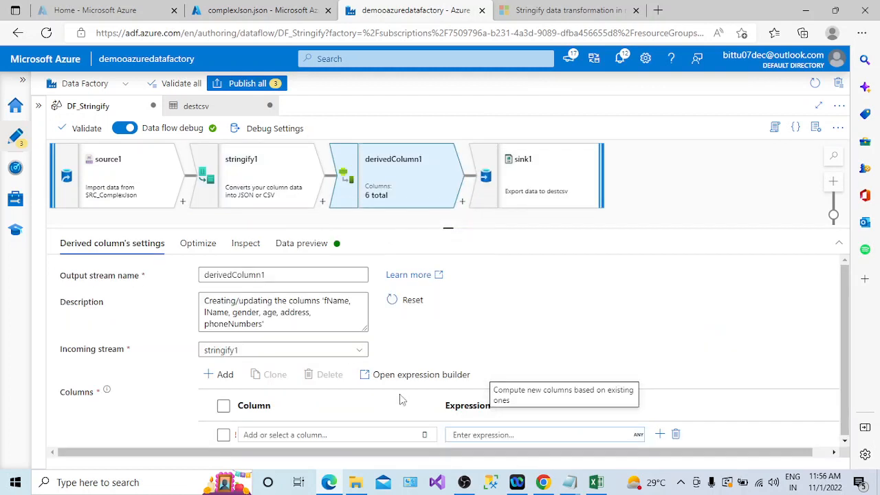
{"action": "left_click", "coordinate": [278, 274]}
{"action": "left_click_drag", "start_coordinate": [275, 274], "coordinate": [192, 274]}
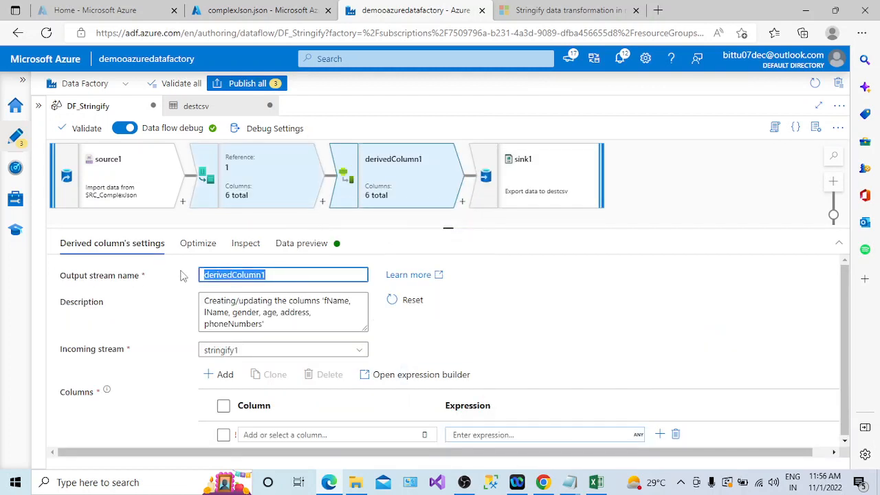
{"action": "type", "text": "Casting"}
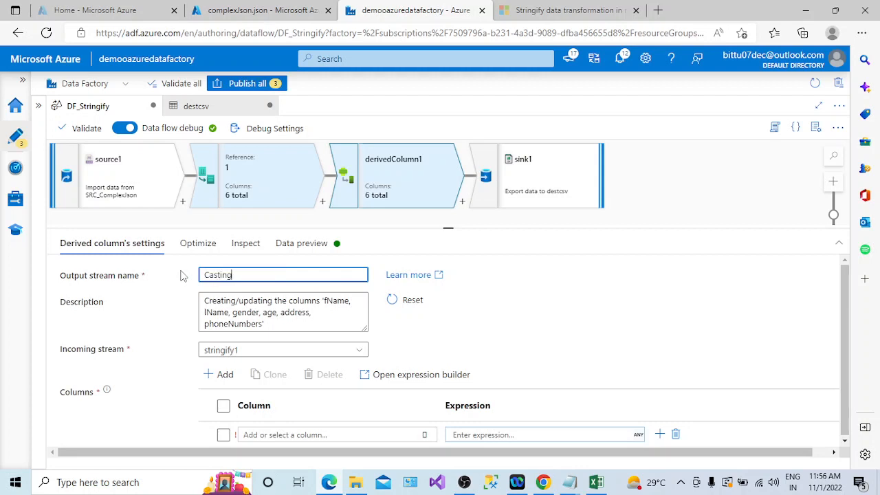
{"action": "left_click", "coordinate": [780, 356]}
Step: Choose address as the first column of the Casting transformation and enlarge the settings area
{"action": "left_click_drag", "start_coordinate": [843, 380], "coordinate": [843, 381]}
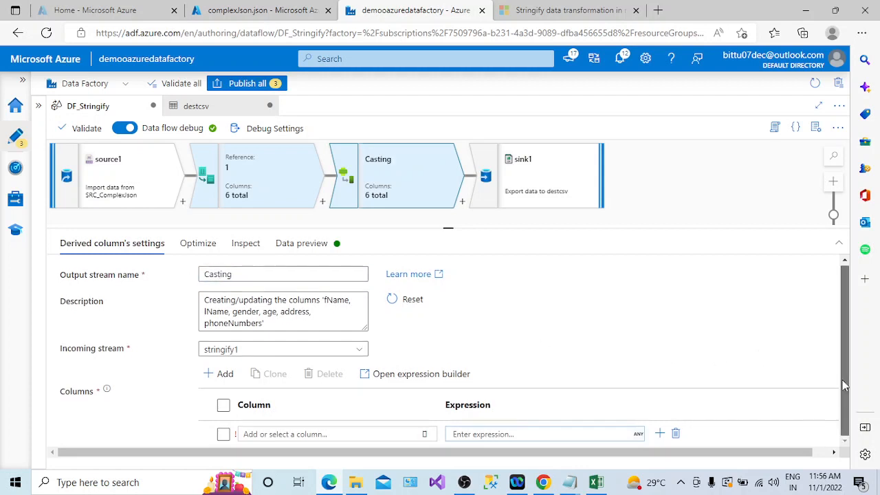
{"action": "left_click", "coordinate": [426, 436]}
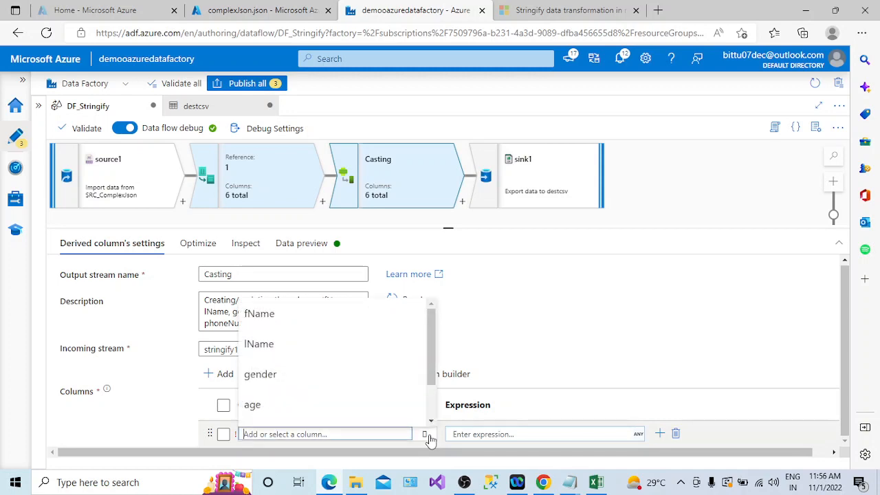
{"action": "scroll", "coordinate": [430, 415], "scroll_direction": "down", "scroll_amount": 2}
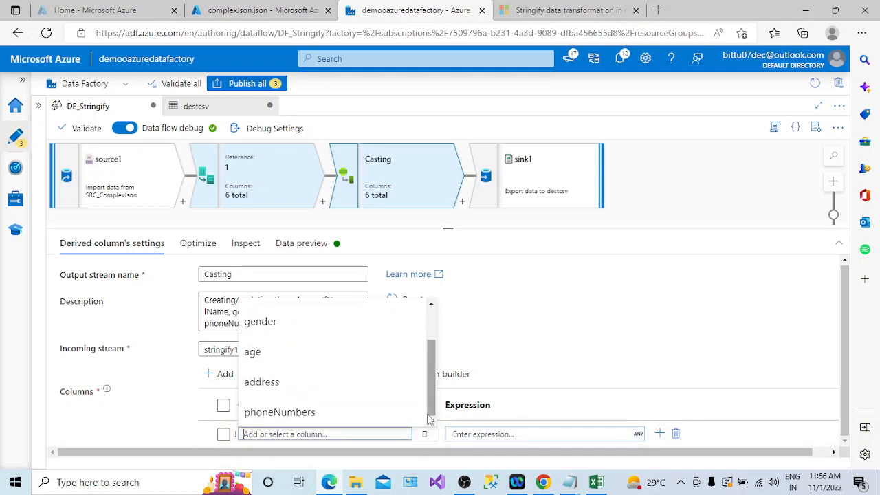
{"action": "left_click", "coordinate": [339, 383]}
{"action": "left_click_drag", "start_coordinate": [448, 229], "coordinate": [445, 184]}
Step: Open the expression builder for the address column and insert the toString function without its placeholder arguments
{"action": "left_click", "coordinate": [525, 391]}
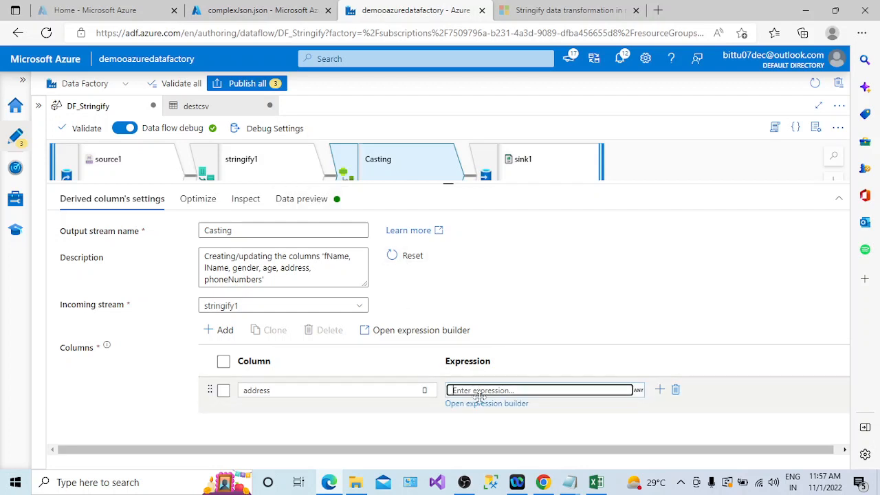
{"action": "left_click", "coordinate": [484, 404]}
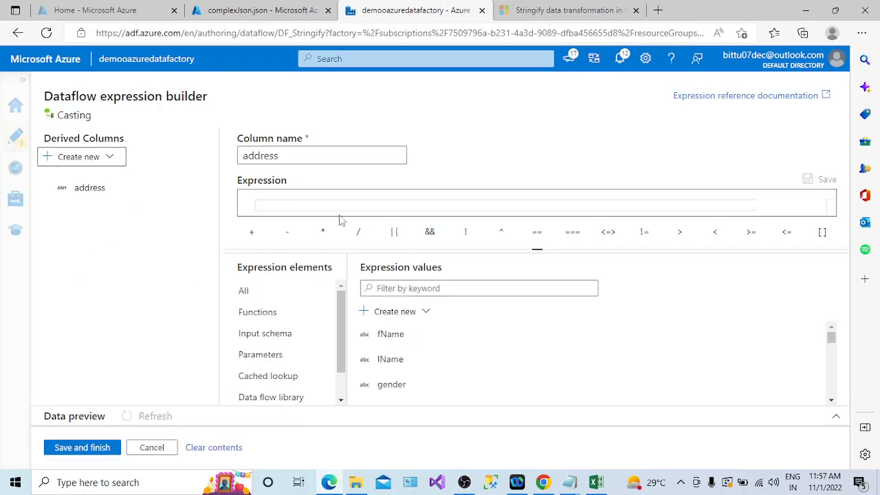
{"action": "left_click", "coordinate": [330, 206]}
{"action": "type", "text": "Tostr"}
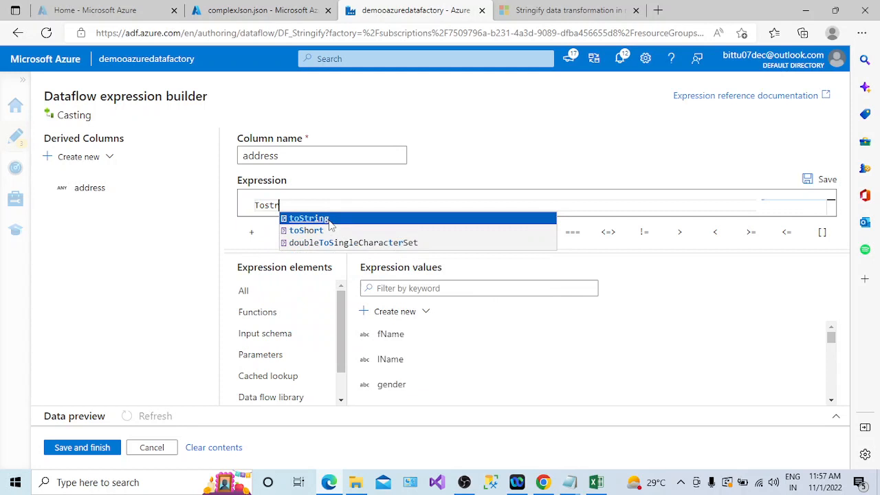
{"action": "left_click", "coordinate": [328, 220]}
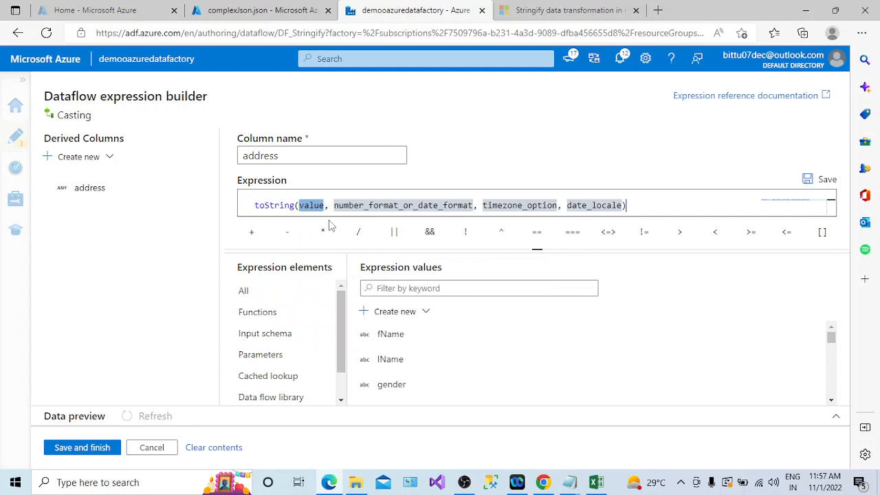
{"action": "left_click_drag", "start_coordinate": [622, 207], "coordinate": [303, 206]}
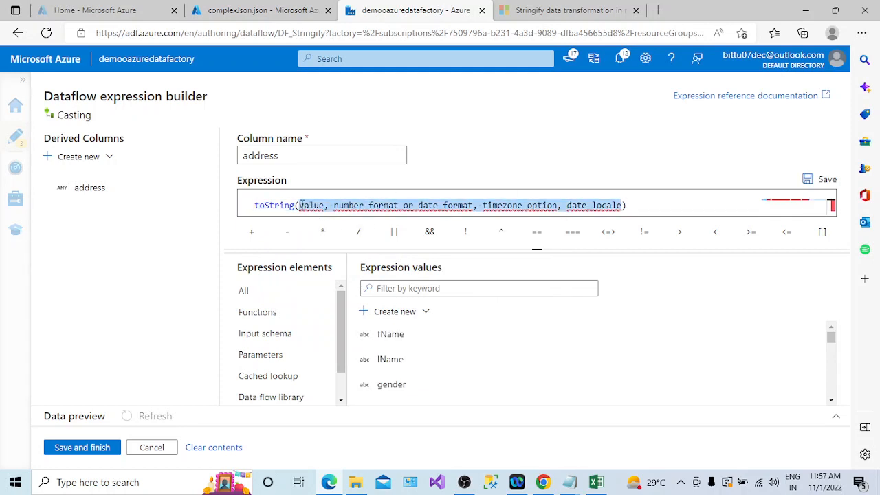
{"action": "key", "text": "BackSpace"}
Step: Pass the address column to toString so the expression reads toString(address), and save it
{"action": "left_click", "coordinate": [831, 400]}
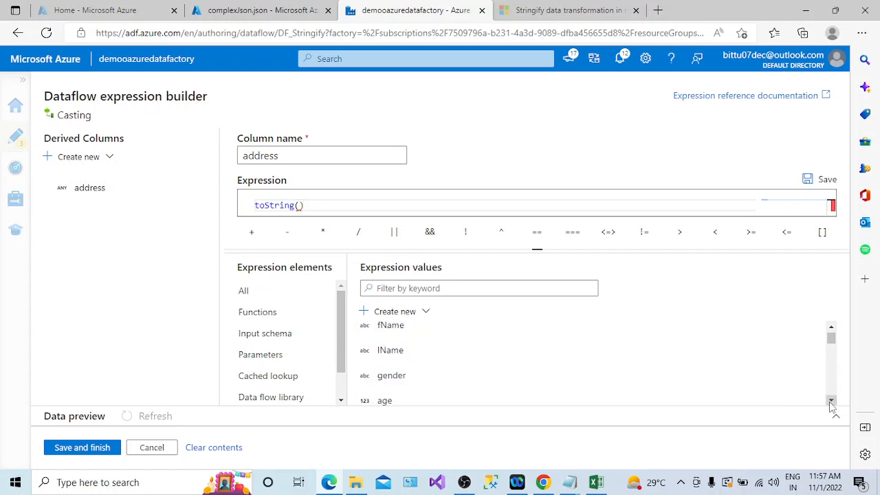
{"action": "left_click", "coordinate": [832, 400]}
{"action": "left_click", "coordinate": [831, 400]}
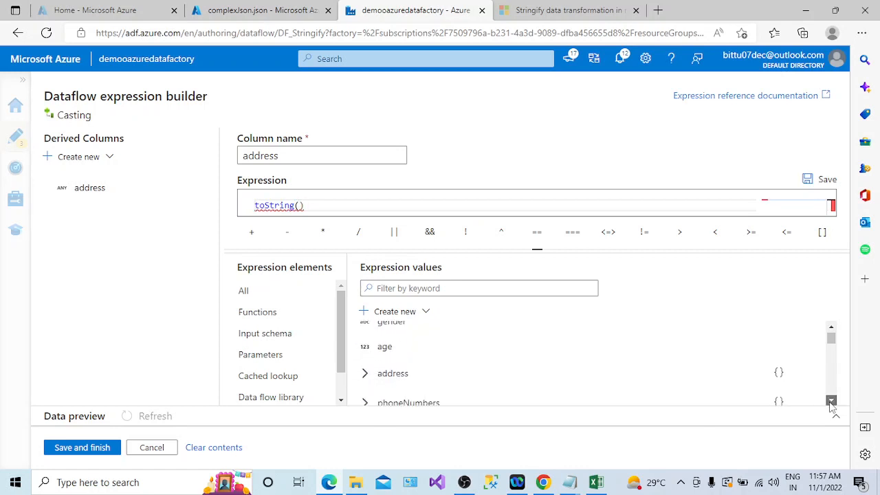
{"action": "left_click", "coordinate": [439, 371]}
{"action": "left_click", "coordinate": [809, 180]}
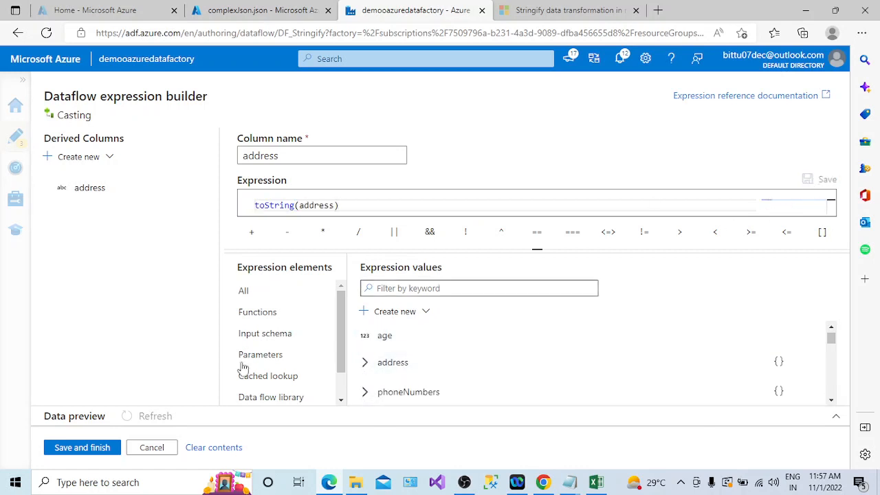
{"action": "left_click", "coordinate": [110, 448]}
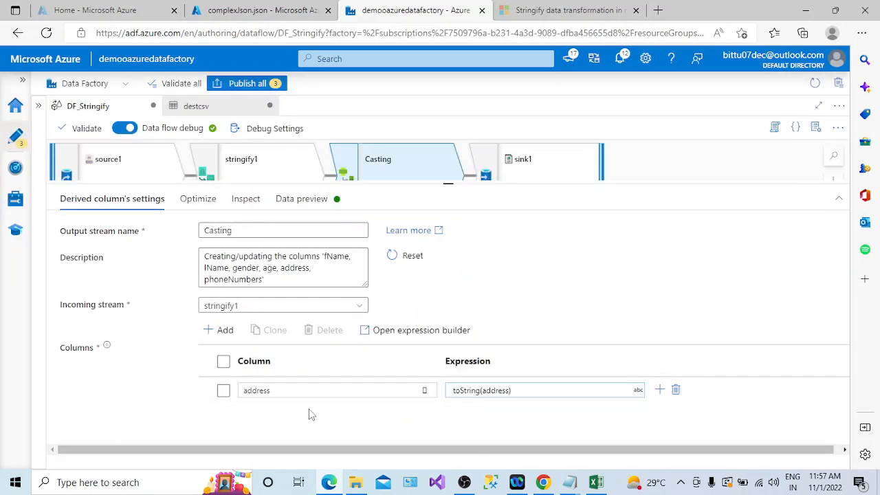
Step: Add a second column to the Casting transformation and set it to phoneNumbers
{"action": "left_click", "coordinate": [222, 332]}
{"action": "left_click", "coordinate": [233, 349]}
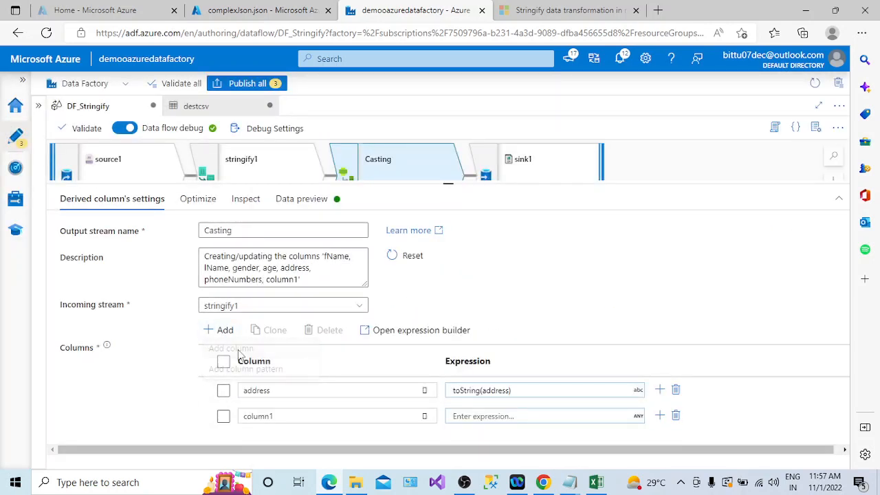
{"action": "left_click", "coordinate": [425, 421]}
{"action": "scroll", "coordinate": [364, 385], "scroll_direction": "down", "scroll_amount": 2}
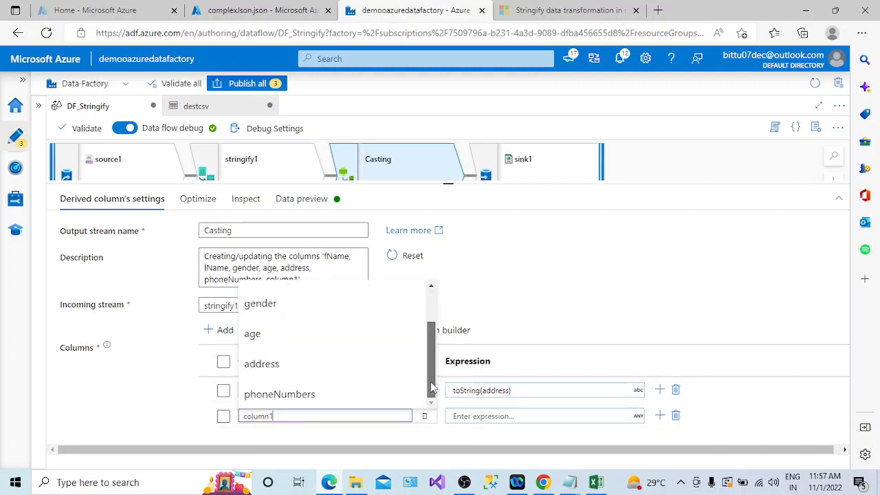
{"action": "left_click", "coordinate": [364, 404]}
Step: Open the expression builder for the phoneNumbers column and insert toString, removing all its placeholder arguments
{"action": "left_click", "coordinate": [488, 416]}
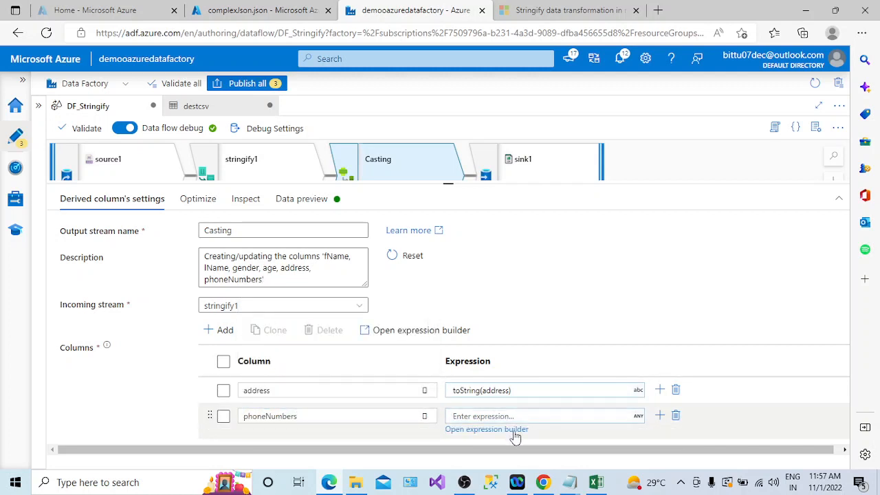
{"action": "left_click", "coordinate": [513, 431]}
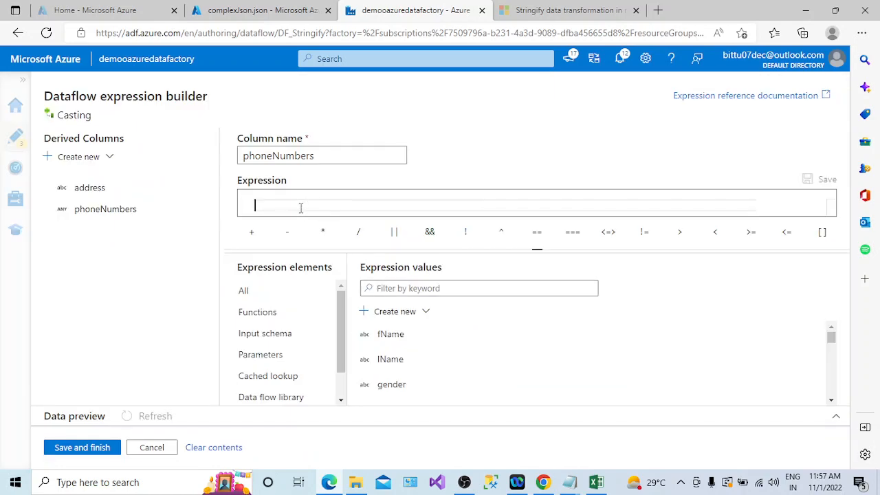
{"action": "type", "text": "Tostr"}
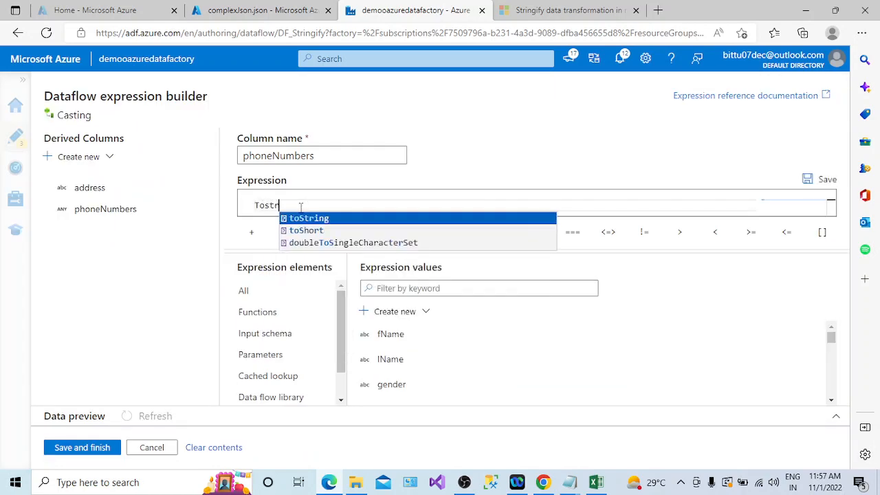
{"action": "left_click", "coordinate": [307, 218]}
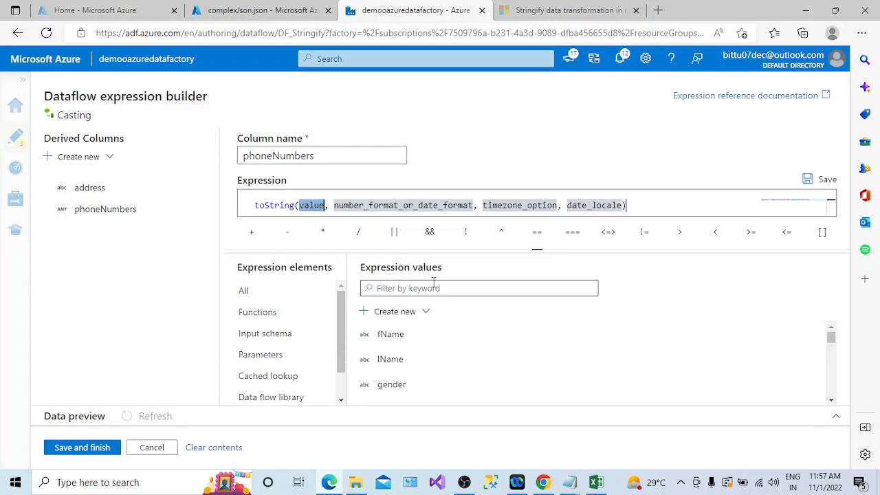
{"action": "key", "text": "Delete"}
{"action": "key", "text": "Delete"}
{"action": "key", "text": "Delete"}
{"action": "key", "text": "Delete"}
{"action": "key", "text": "Delete"}
{"action": "key", "text": "Delete"}
{"action": "key", "text": "Delete"}
{"action": "key", "text": "Delete"}
{"action": "key", "text": "Delete"}
{"action": "key", "text": "Delete"}
{"action": "key", "text": "Delete"}
{"action": "key", "text": "Delete"}
{"action": "key", "text": "Delete"}
{"action": "key", "text": "Delete"}
{"action": "key", "text": "Delete"}
{"action": "key", "text": "Delete"}
{"action": "key", "text": "Delete"}
{"action": "key", "text": "Delete"}
{"action": "key", "text": "Delete"}
{"action": "key", "text": "Delete"}
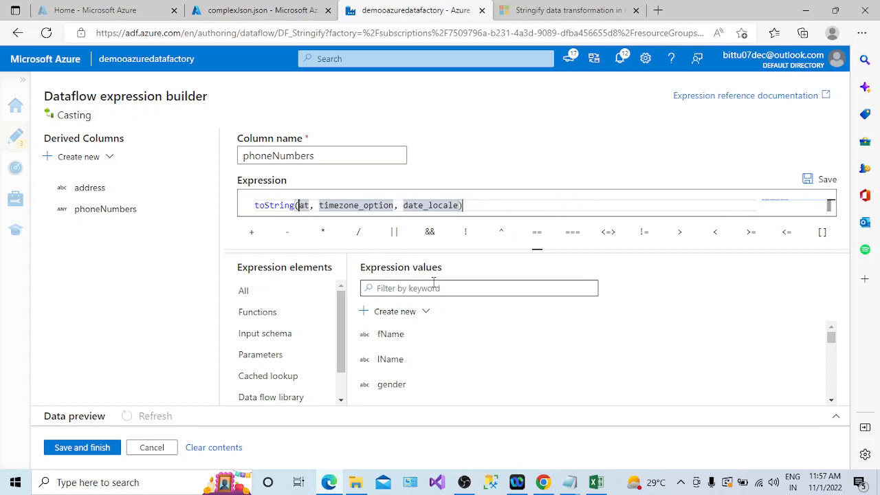
{"action": "key", "text": "Delete"}
{"action": "key", "text": "Delete"}
{"action": "key", "text": "Delete"}
{"action": "key", "text": "Delete"}
{"action": "key", "text": "Delete"}
{"action": "key", "text": "Delete"}
{"action": "key", "text": "Delete"}
{"action": "key", "text": "Delete"}
{"action": "key", "text": "Delete"}
{"action": "key", "text": "Delete"}
{"action": "key", "text": "Delete"}
{"action": "key", "text": "Delete"}
{"action": "key", "text": "Delete"}
{"action": "key", "text": "Delete"}
{"action": "key", "text": "Delete"}
{"action": "key", "text": "Delete"}
{"action": "key", "text": "Delete"}
{"action": "key", "text": "Delete"}
{"action": "key", "text": "Delete"}
{"action": "key", "text": "Delete"}
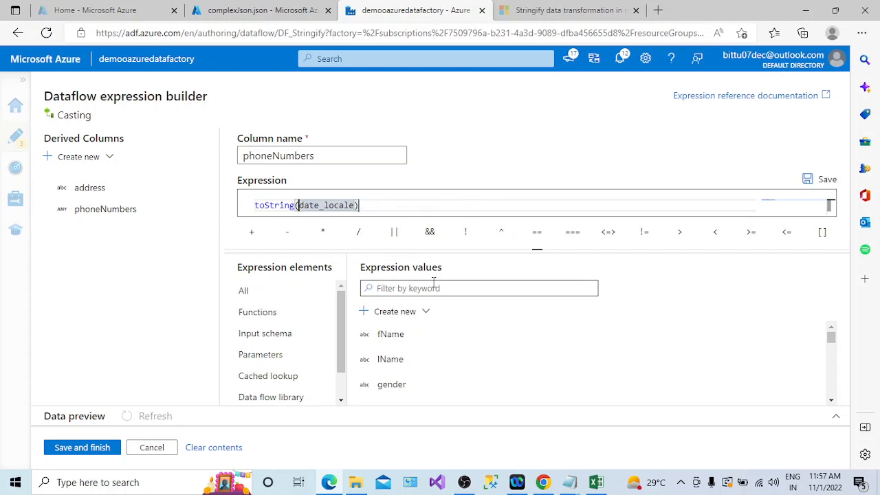
{"action": "key", "text": "Delete"}
{"action": "key", "text": "Delete"}
{"action": "key", "text": "Delete"}
{"action": "key", "text": "Delete"}
{"action": "key", "text": "Delete"}
{"action": "key", "text": "Delete"}
{"action": "key", "text": "Delete"}
{"action": "key", "text": "Delete"}
{"action": "key", "text": "Delete"}
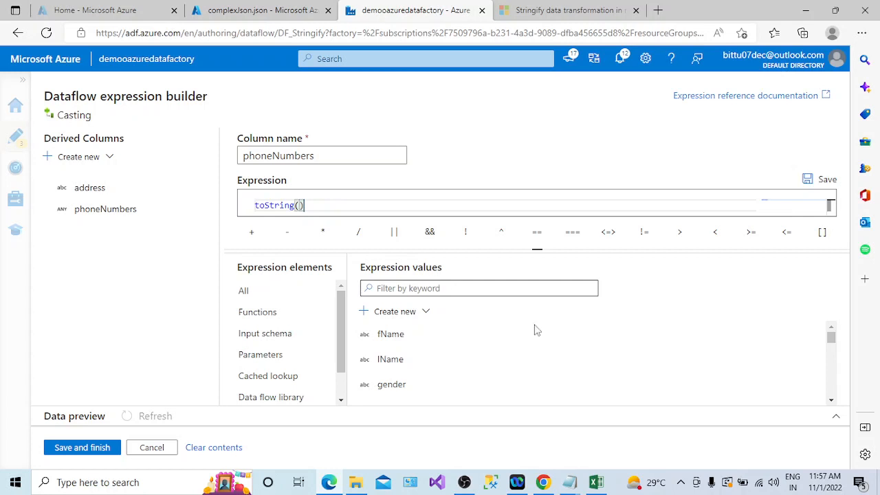
Step: Complete the expression as toString(phoneNumbers) and save it to the Casting transformation
{"action": "left_click", "coordinate": [832, 402]}
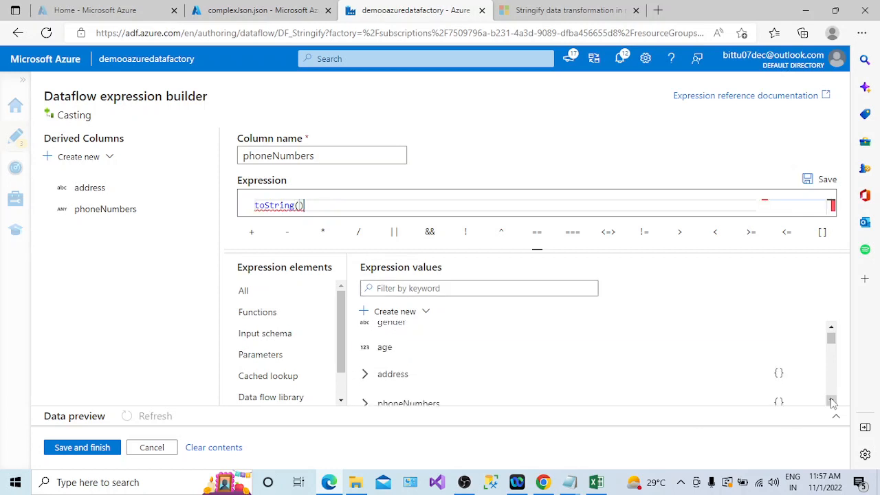
{"action": "left_click", "coordinate": [831, 401]}
{"action": "left_click", "coordinate": [433, 379]}
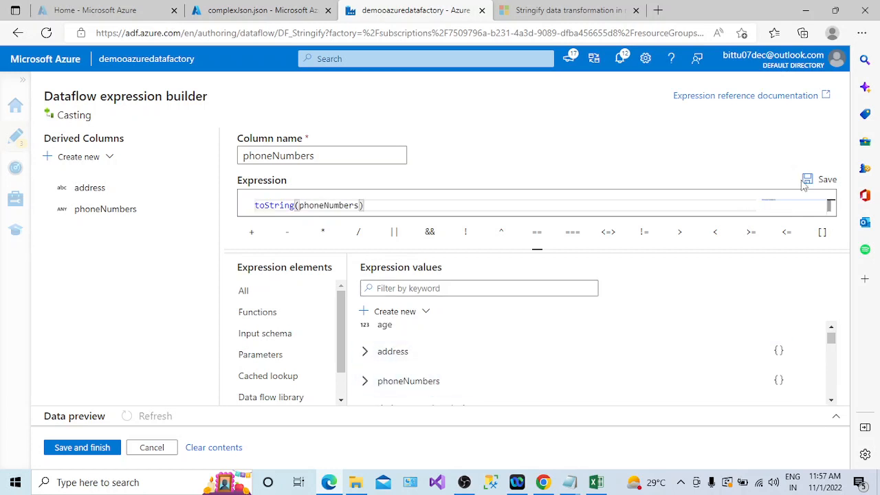
{"action": "left_click", "coordinate": [99, 452]}
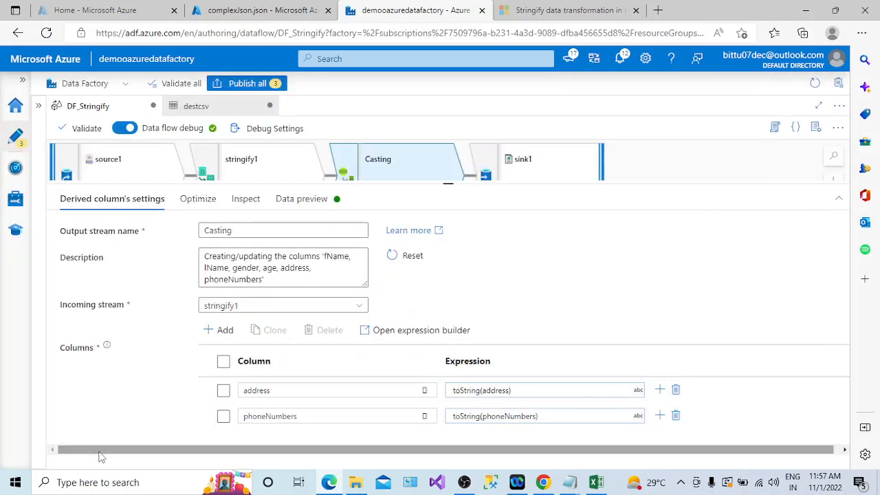
Step: Compare the output schemas of Casting and stringify1, checking the address and phoneNumbers column types
{"action": "left_click", "coordinate": [252, 202]}
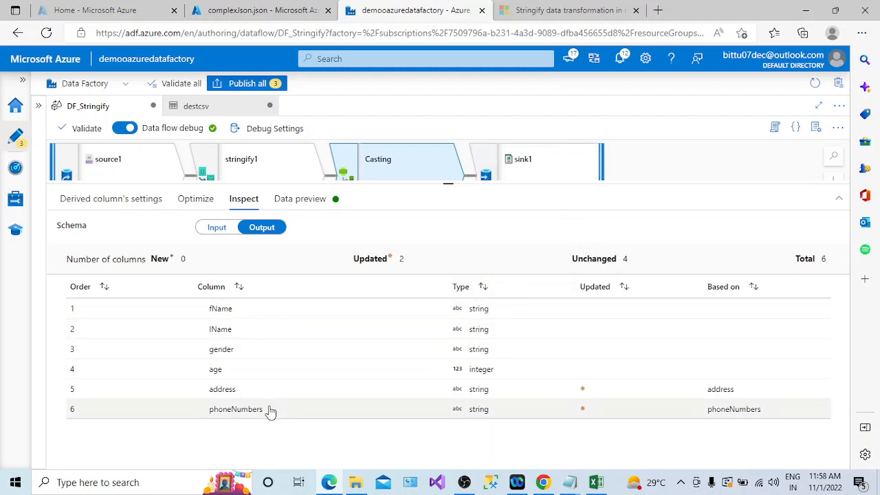
{"action": "left_click", "coordinate": [271, 181]}
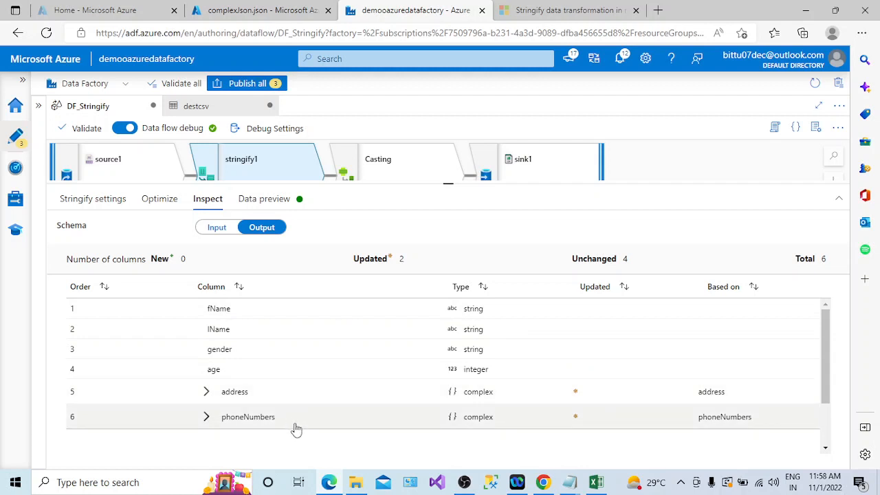
{"action": "left_click", "coordinate": [408, 179]}
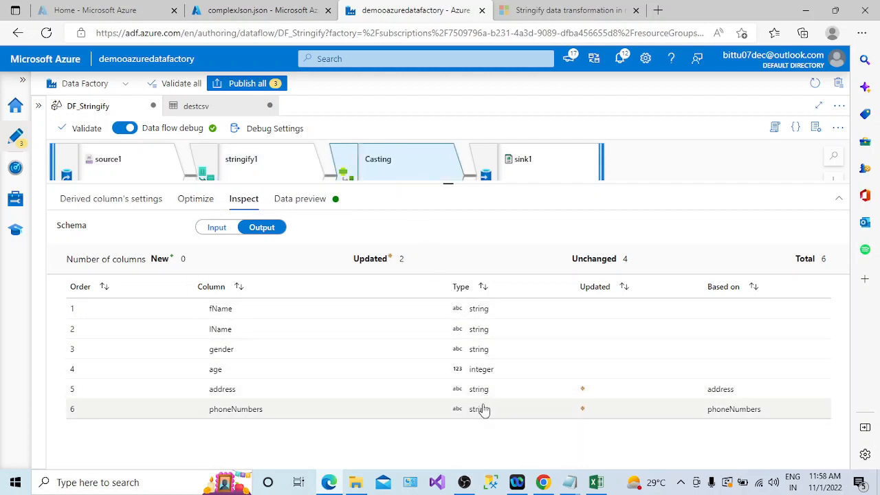
Step: Inspect sink1's output schema and refresh its data preview
{"action": "left_click", "coordinate": [531, 169]}
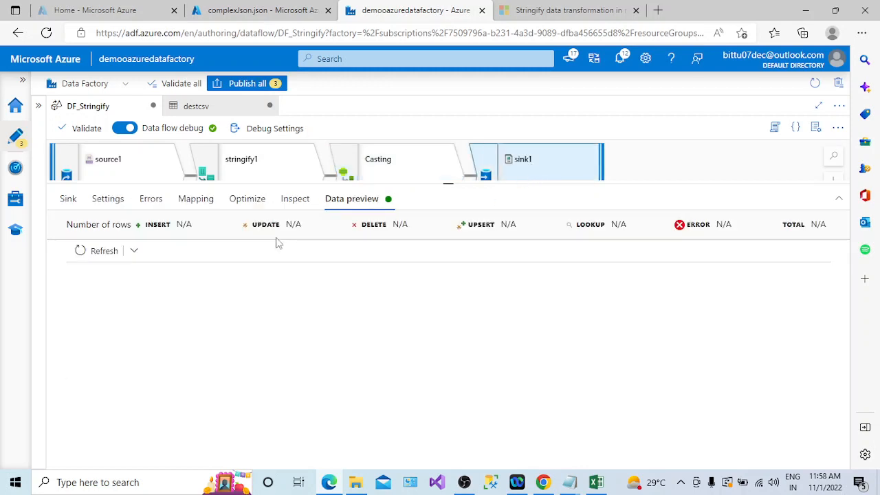
{"action": "left_click", "coordinate": [293, 201]}
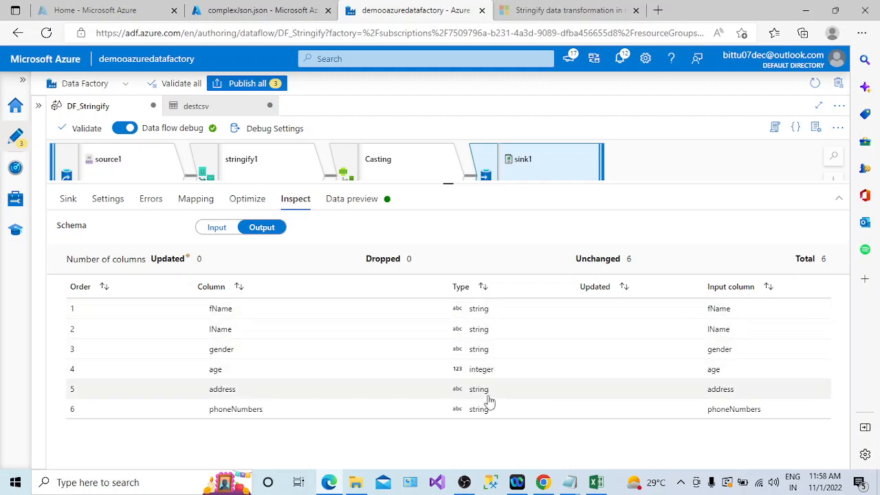
{"action": "left_click", "coordinate": [359, 205]}
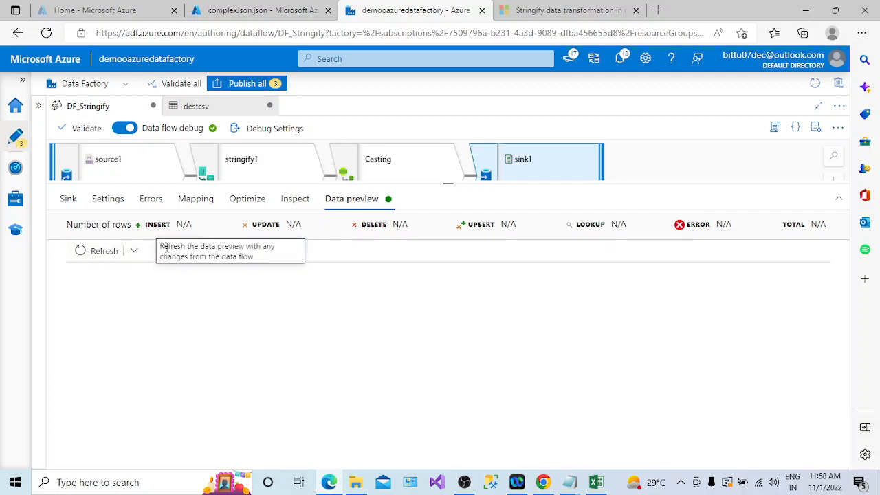
{"action": "left_click", "coordinate": [102, 251]}
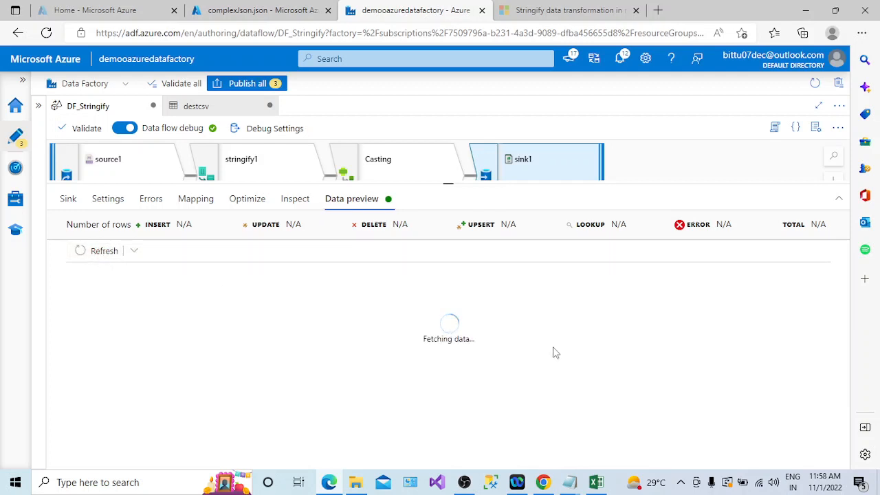
{"action": "left_click", "coordinate": [681, 483]}
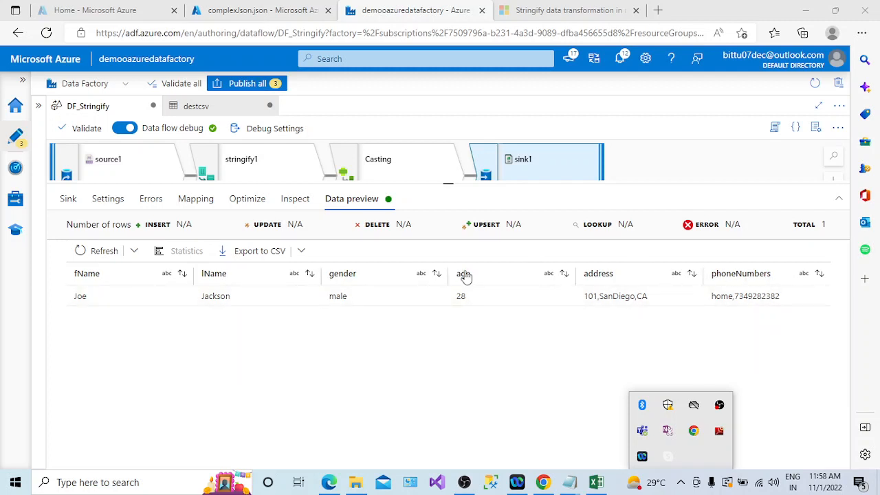
{"action": "left_click", "coordinate": [597, 482]}
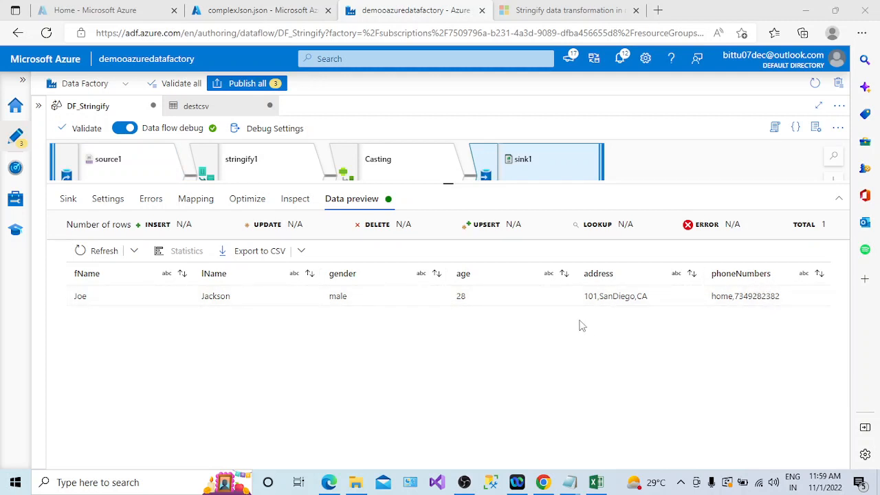
Step: Compare the Stringify documentation's description of converting complex types to strings with the address value in sink1's data preview
{"action": "left_click", "coordinate": [552, 13]}
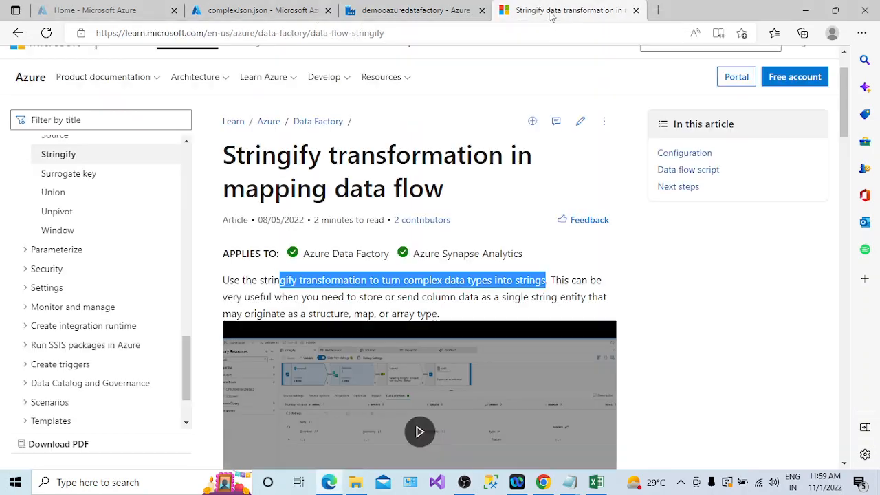
{"action": "left_click", "coordinate": [261, 290]}
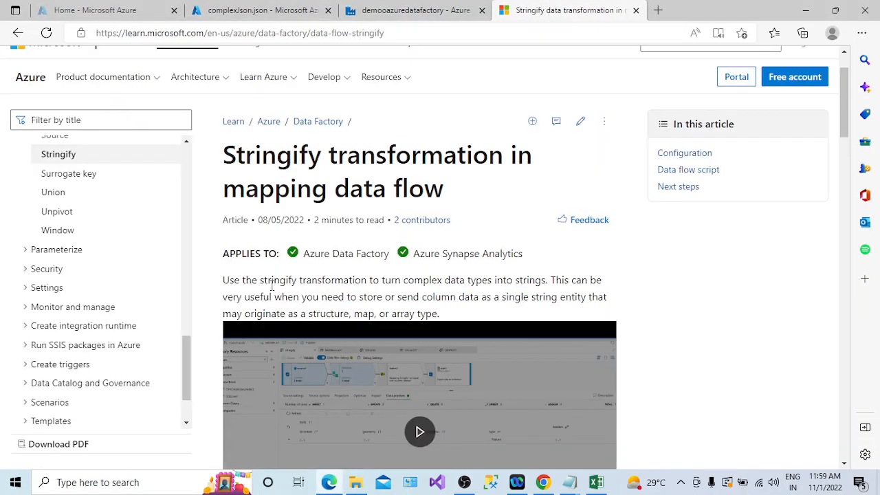
{"action": "left_click_drag", "start_coordinate": [274, 282], "coordinate": [543, 282]}
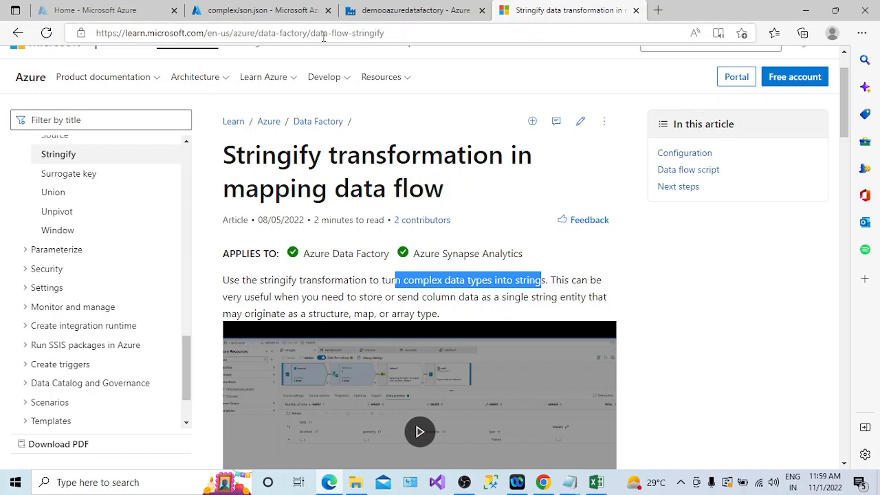
{"action": "left_click", "coordinate": [412, 9]}
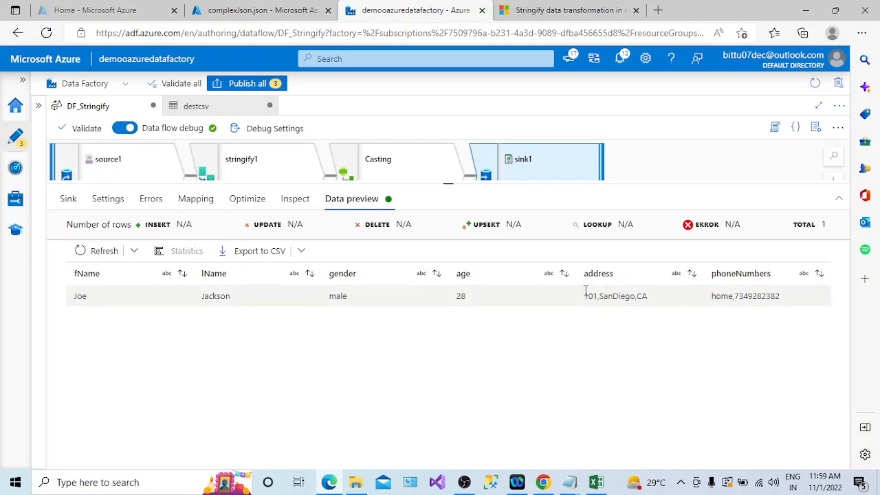
{"action": "left_click_drag", "start_coordinate": [585, 291], "coordinate": [653, 298]}
{"action": "left_click", "coordinate": [591, 9]}
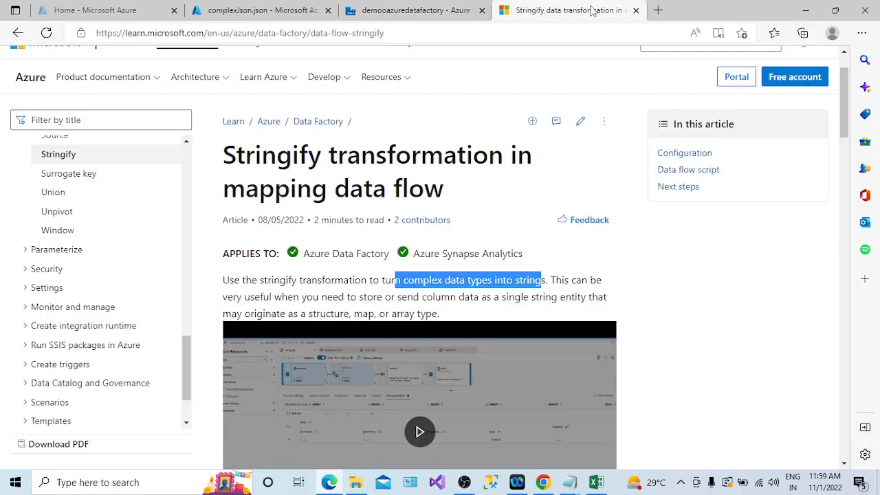
{"action": "left_click_drag", "start_coordinate": [282, 297], "coordinate": [585, 297]}
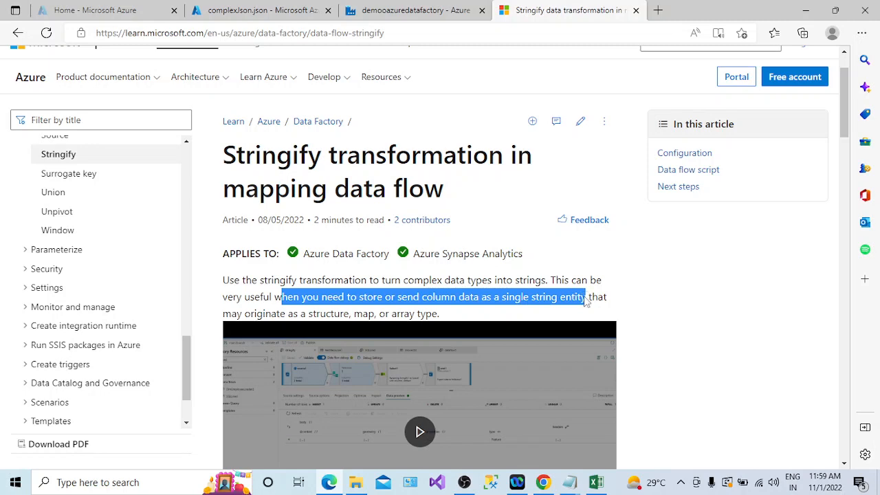
{"action": "left_click", "coordinate": [380, 10]}
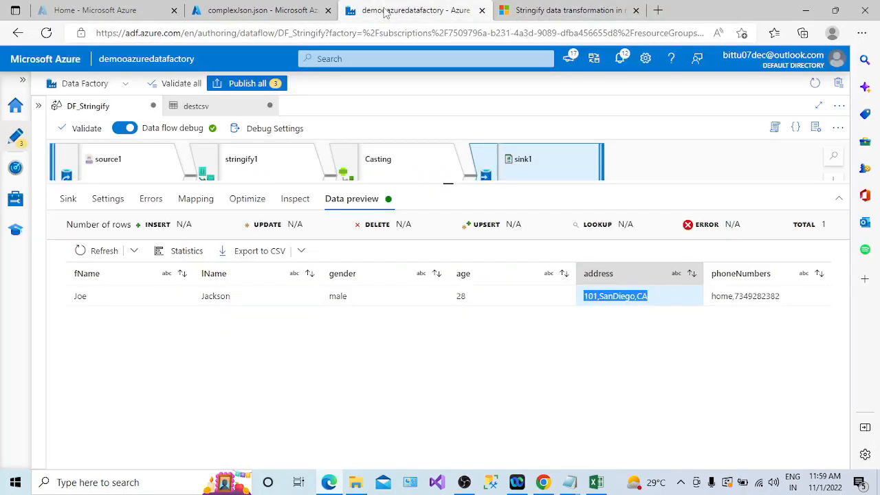
{"action": "left_click", "coordinate": [655, 304]}
{"action": "left_click_drag", "start_coordinate": [655, 304], "coordinate": [582, 301]}
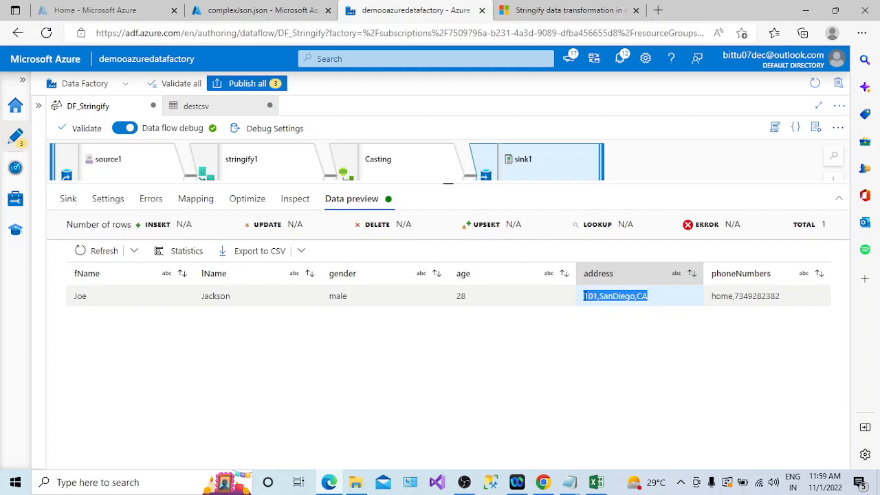
{"action": "left_click", "coordinate": [648, 305]}
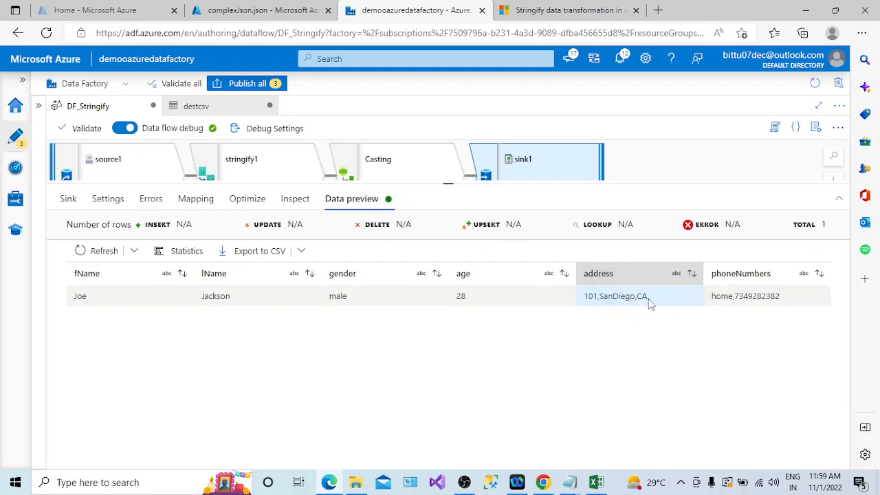
{"action": "left_click_drag", "start_coordinate": [657, 301], "coordinate": [589, 294]}
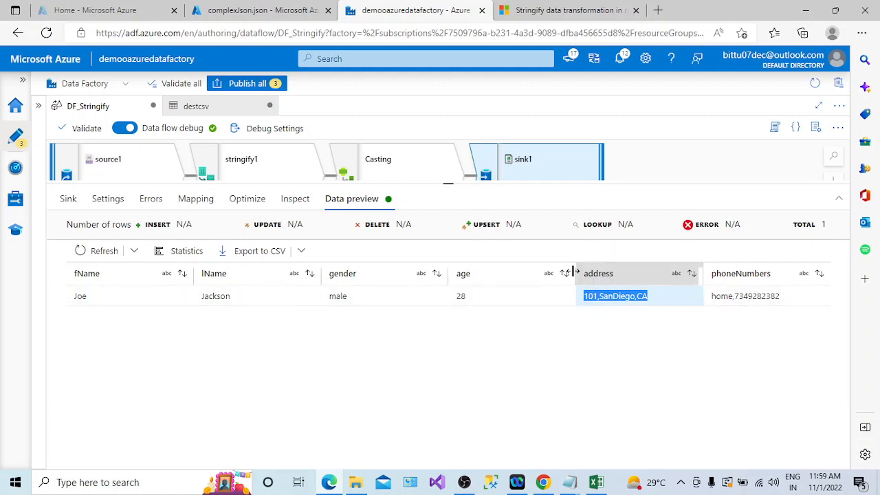
Step: Create a new pipeline, pipeline1, and add the DF_Stringify data flow to its canvas as an activity
{"action": "left_click_drag", "start_coordinate": [448, 184], "coordinate": [451, 227]}
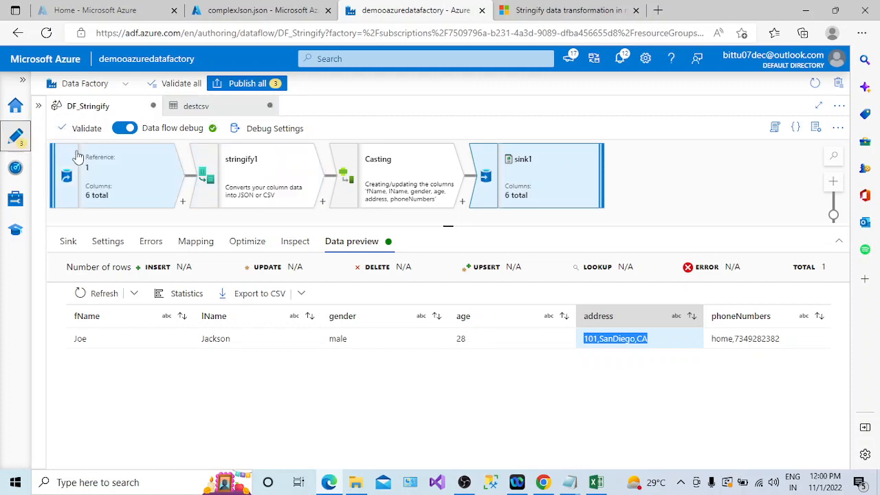
{"action": "left_click", "coordinate": [39, 112]}
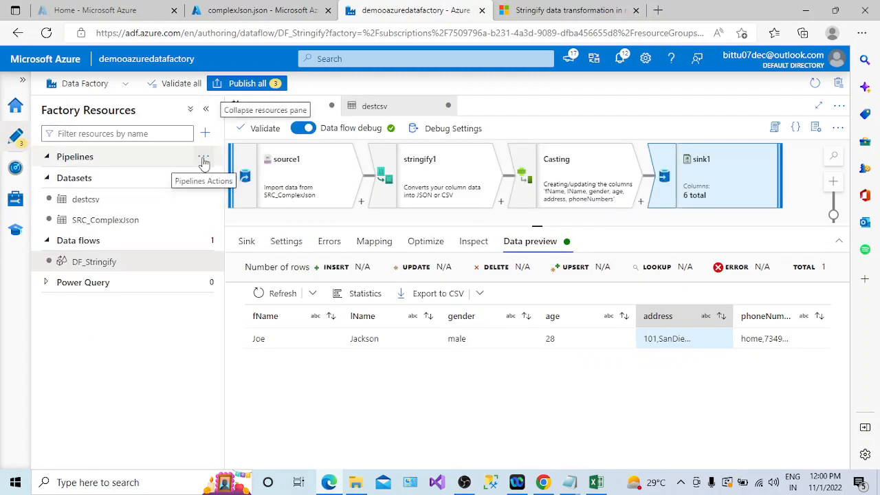
{"action": "left_click", "coordinate": [204, 158]}
{"action": "left_click", "coordinate": [241, 178]}
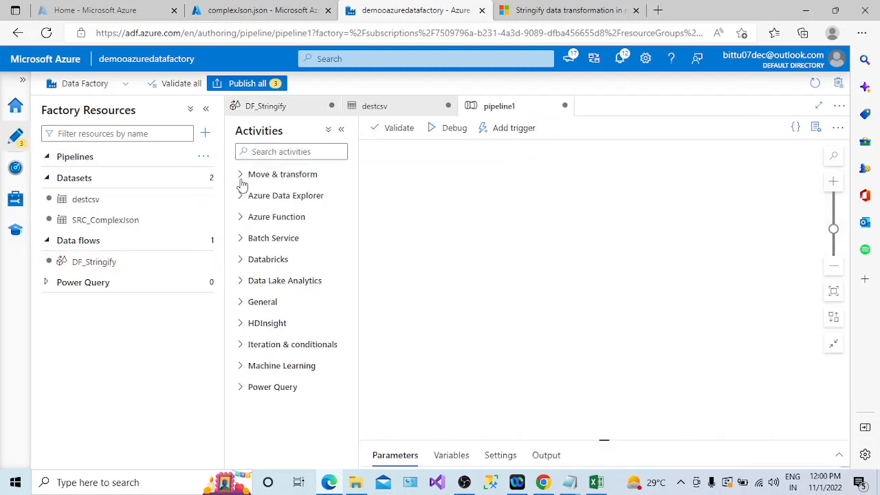
{"action": "left_click_drag", "start_coordinate": [145, 286], "coordinate": [405, 242]}
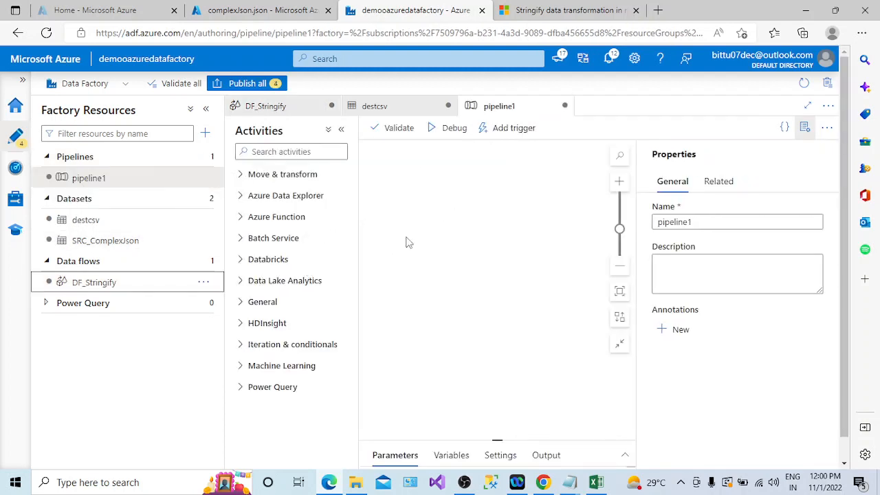
{"action": "left_click_drag", "start_coordinate": [122, 291], "coordinate": [418, 245]}
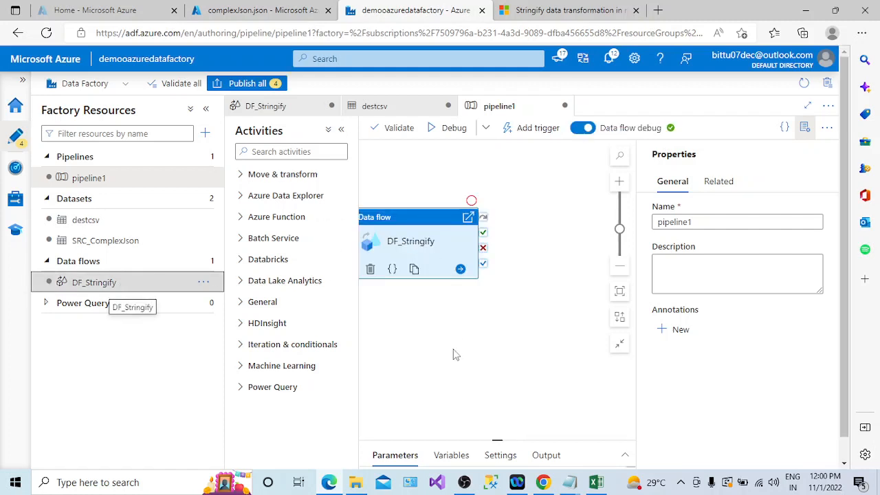
{"action": "left_click", "coordinate": [342, 129]}
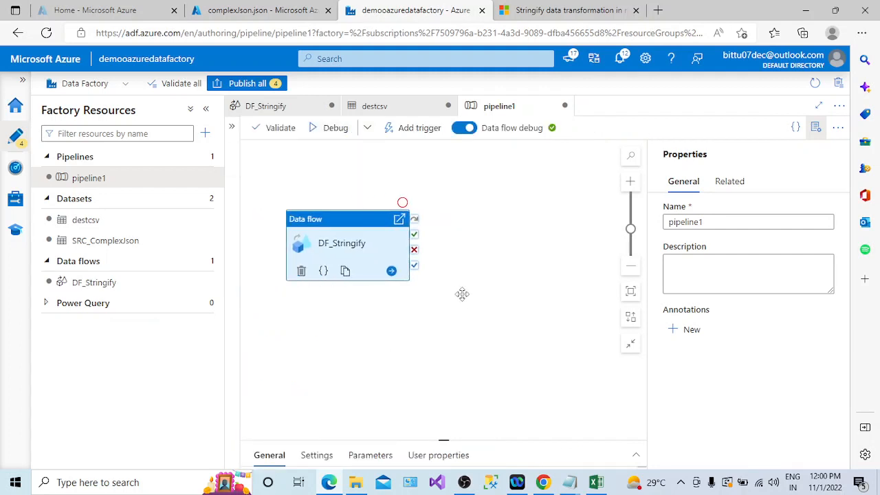
Step: Run pipeline1 in debug mode and enlarge its output area to follow the run
{"action": "left_click", "coordinate": [357, 342]}
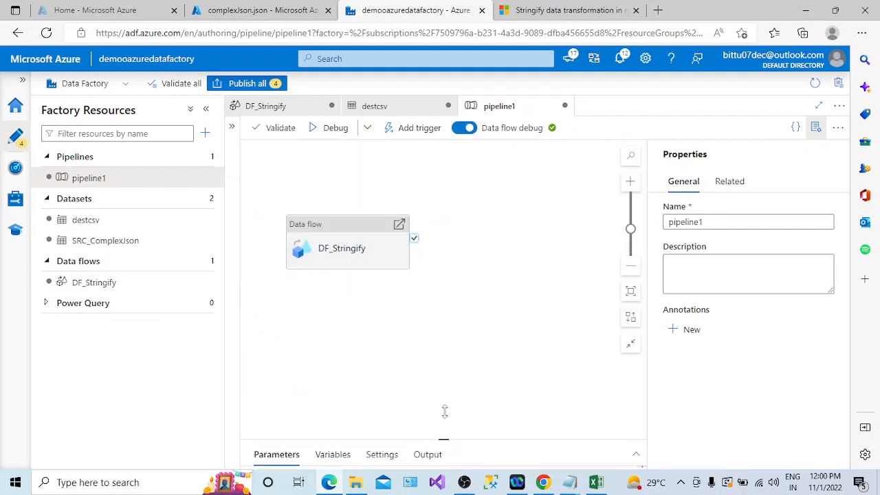
{"action": "left_click_drag", "start_coordinate": [444, 442], "coordinate": [411, 318]}
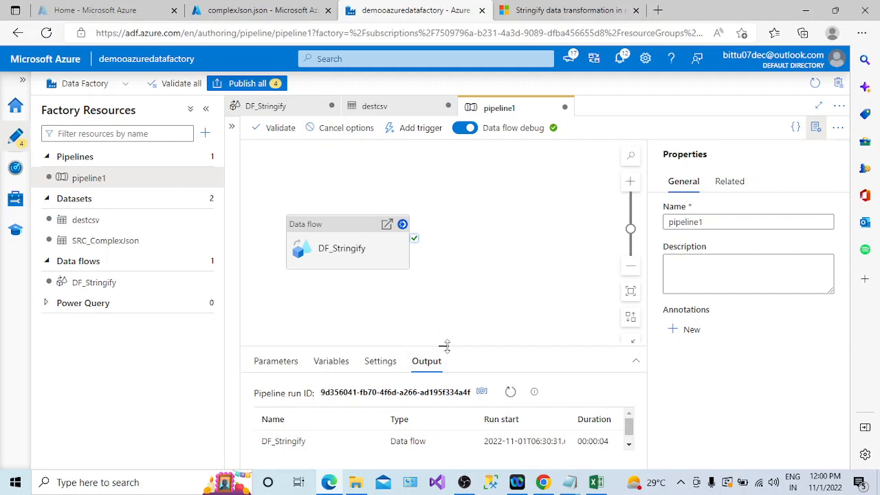
{"action": "left_click_drag", "start_coordinate": [444, 347], "coordinate": [446, 299]}
Step: Open the contents of the part-00000 file in the output container of demoazureblobstorage04
{"action": "left_click", "coordinate": [267, 9]}
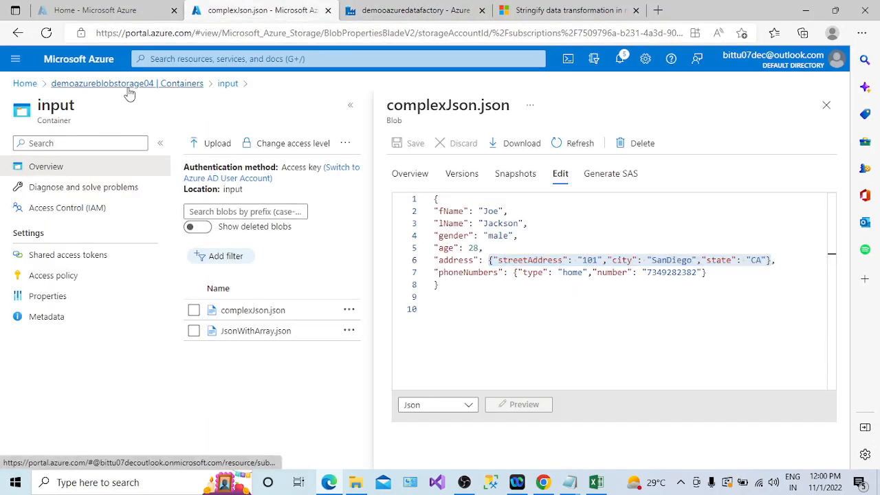
{"action": "left_click", "coordinate": [129, 85]}
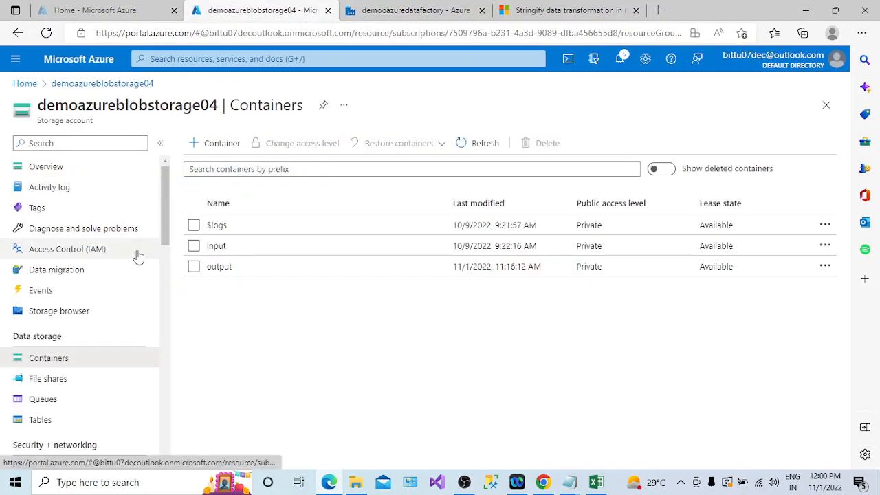
{"action": "left_click", "coordinate": [229, 269]}
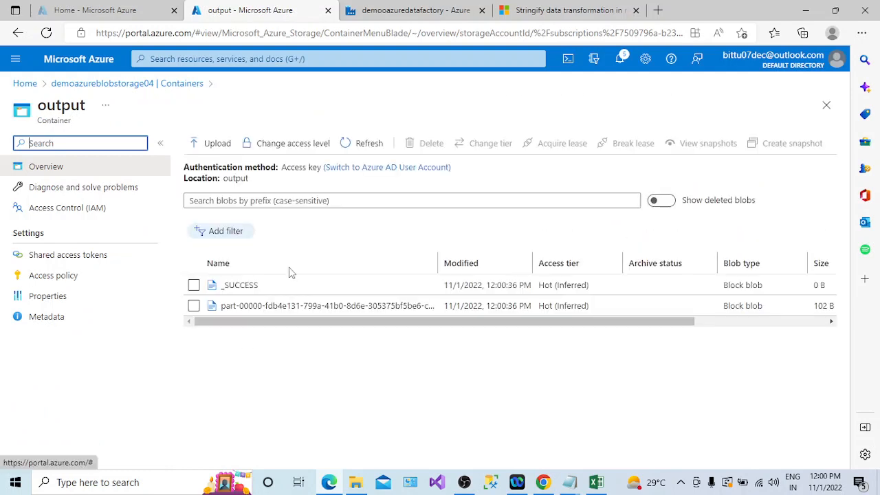
{"action": "double_click", "coordinate": [271, 307]}
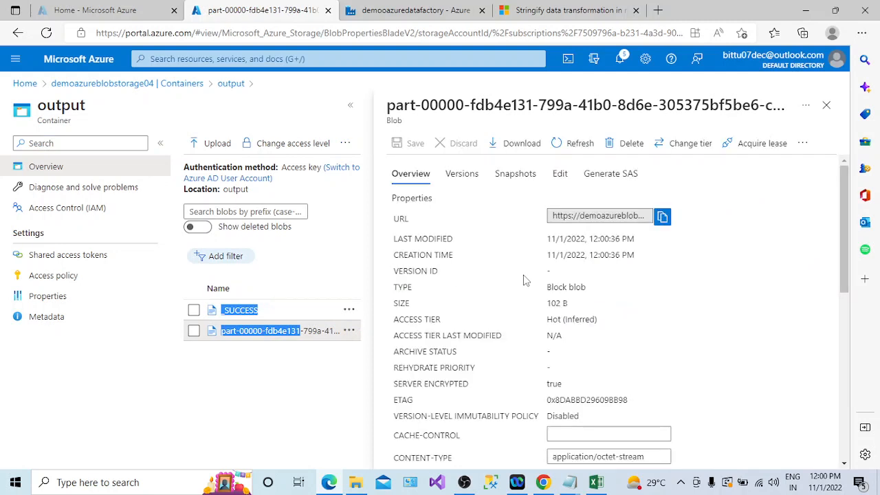
{"action": "left_click", "coordinate": [561, 176]}
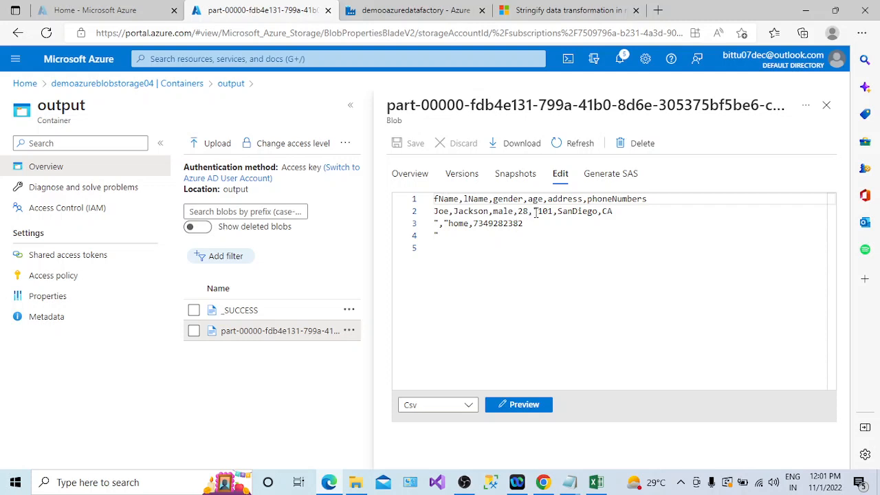
Step: Match each header column of the output CSV to its value, examining the stringified address and phoneNumbers entries
{"action": "left_click_drag", "start_coordinate": [535, 213], "coordinate": [563, 215]}
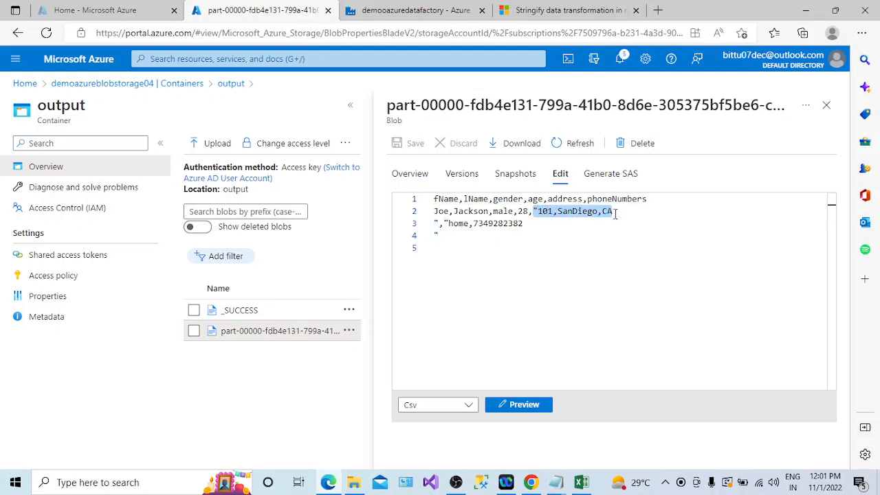
{"action": "left_click", "coordinate": [444, 210]}
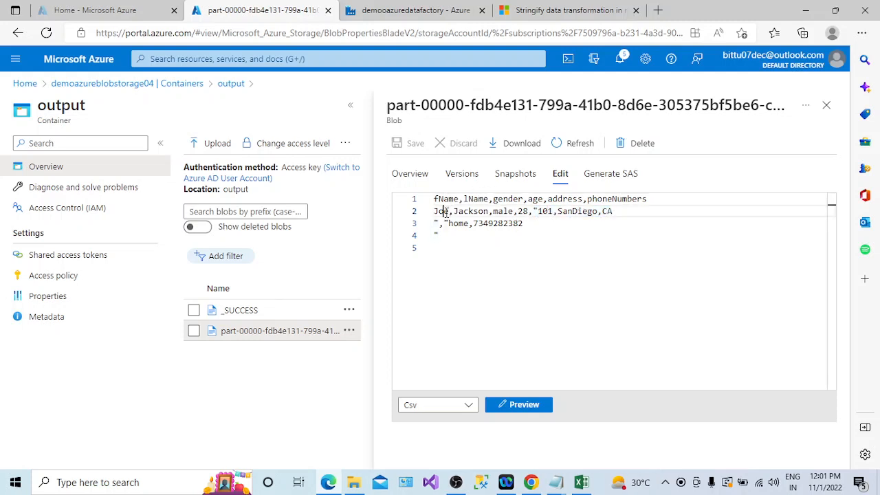
{"action": "left_click", "coordinate": [445, 198]}
{"action": "left_click", "coordinate": [463, 211]}
{"action": "double_click", "coordinate": [463, 211]}
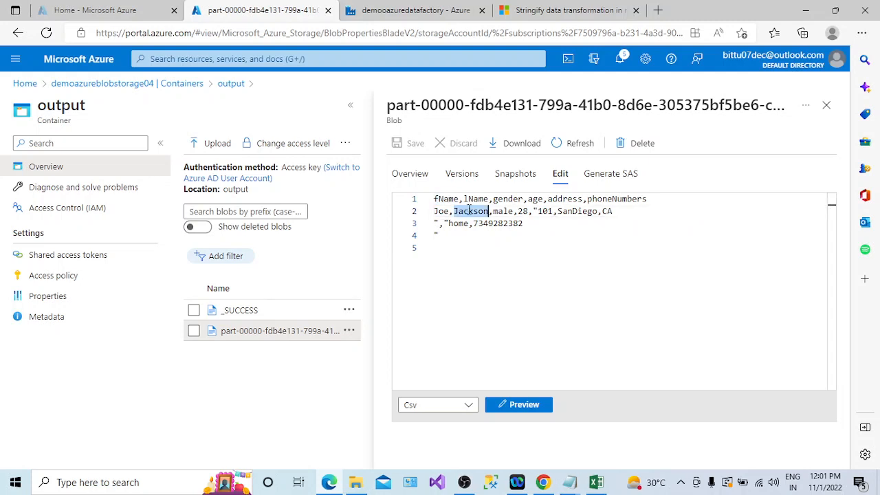
{"action": "double_click", "coordinate": [469, 199]}
{"action": "left_click", "coordinate": [510, 211]}
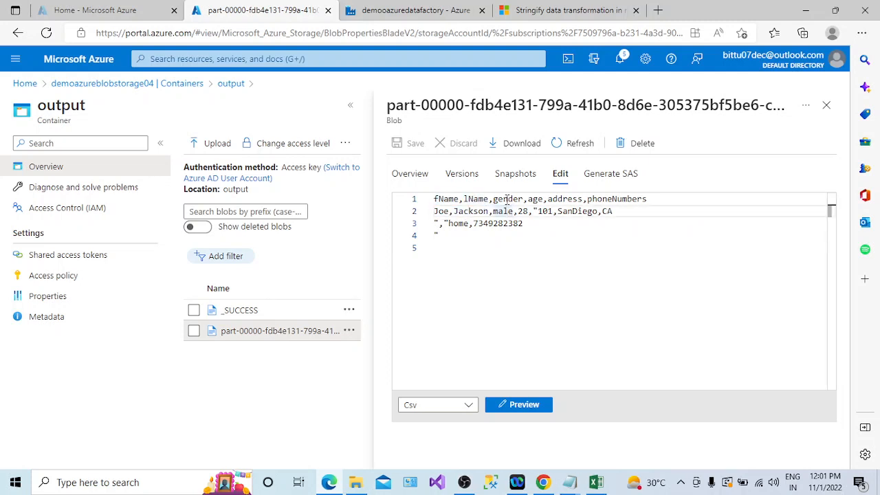
{"action": "left_click", "coordinate": [507, 199]}
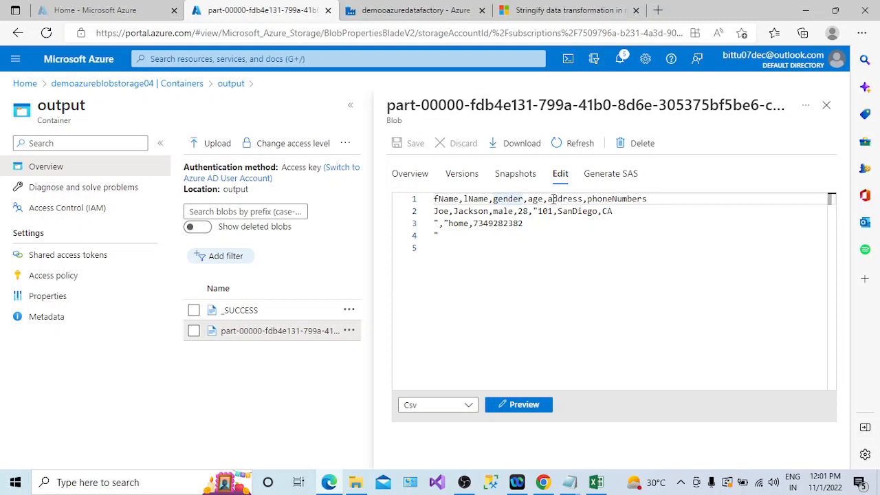
{"action": "double_click", "coordinate": [564, 199]}
{"action": "left_click_drag", "start_coordinate": [533, 211], "coordinate": [615, 211]}
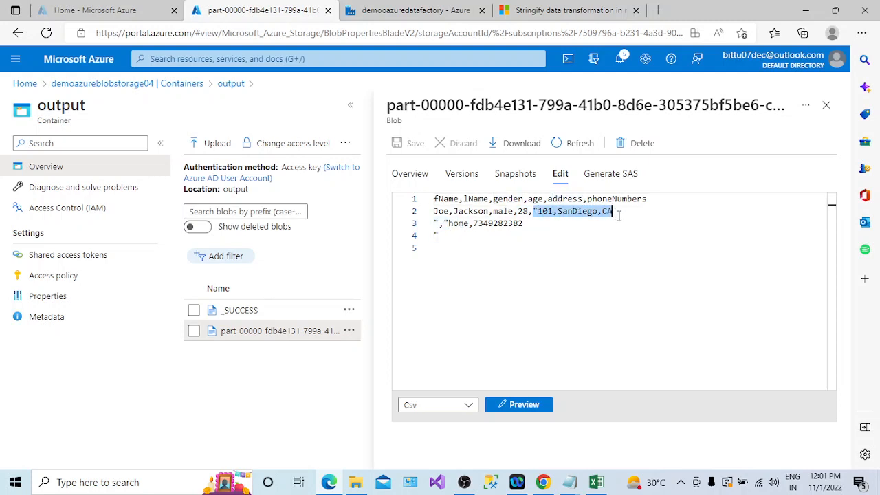
{"action": "left_click_drag", "start_coordinate": [539, 211], "coordinate": [615, 212]}
{"action": "left_click", "coordinate": [452, 224]}
{"action": "left_click_drag", "start_coordinate": [452, 223], "coordinate": [525, 225]}
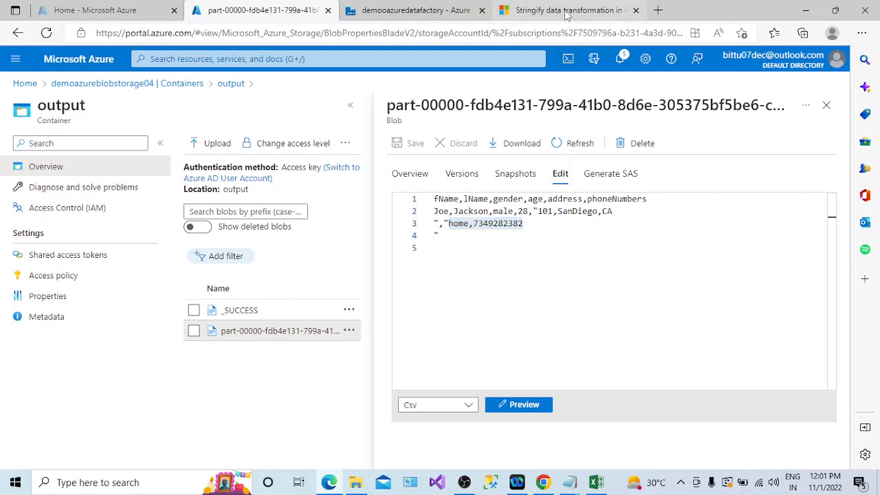
Step: Return to pipeline1 in the data factory and check the DF_Stringify debug run
{"action": "mouse_move", "coordinate": [566, 15]}
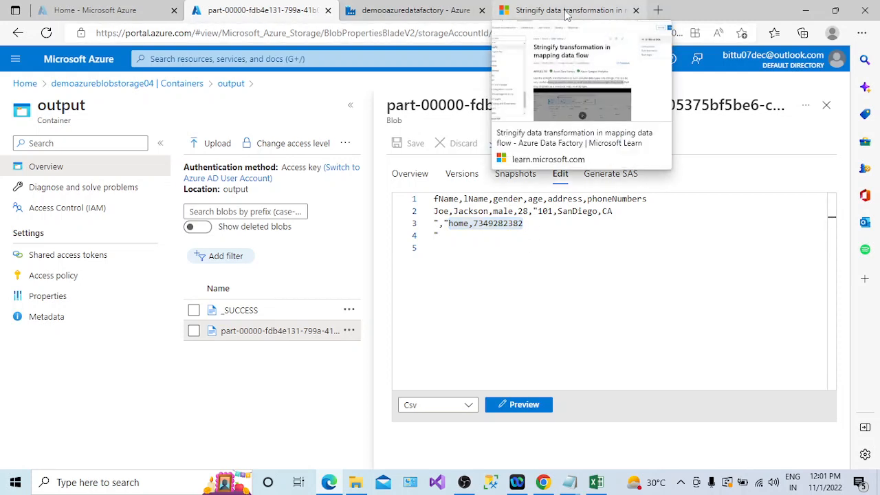
{"action": "left_click", "coordinate": [415, 10]}
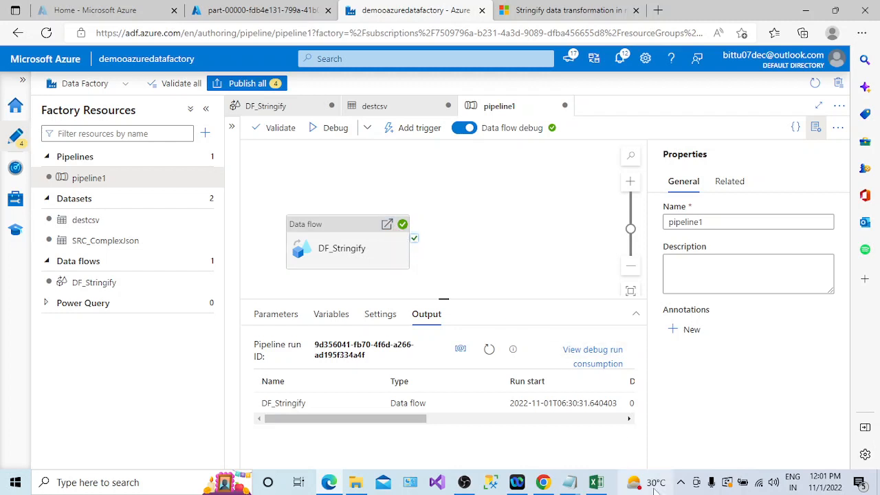
{"action": "left_click", "coordinate": [681, 482]}
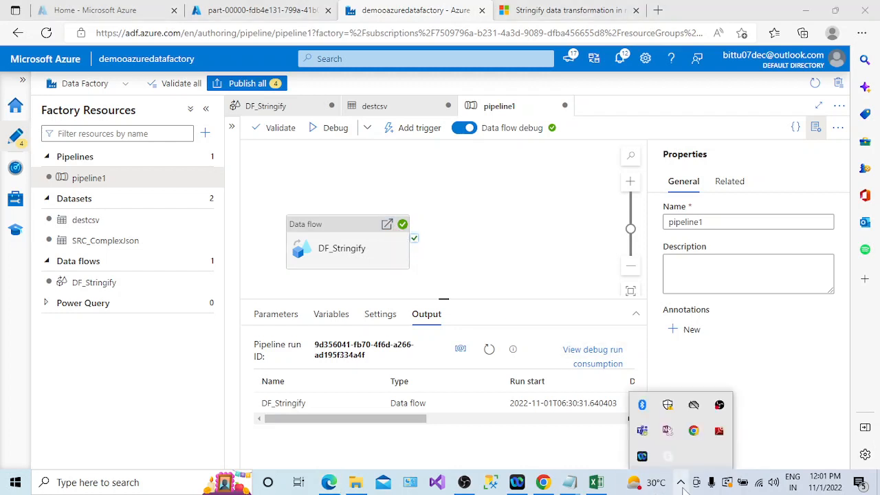